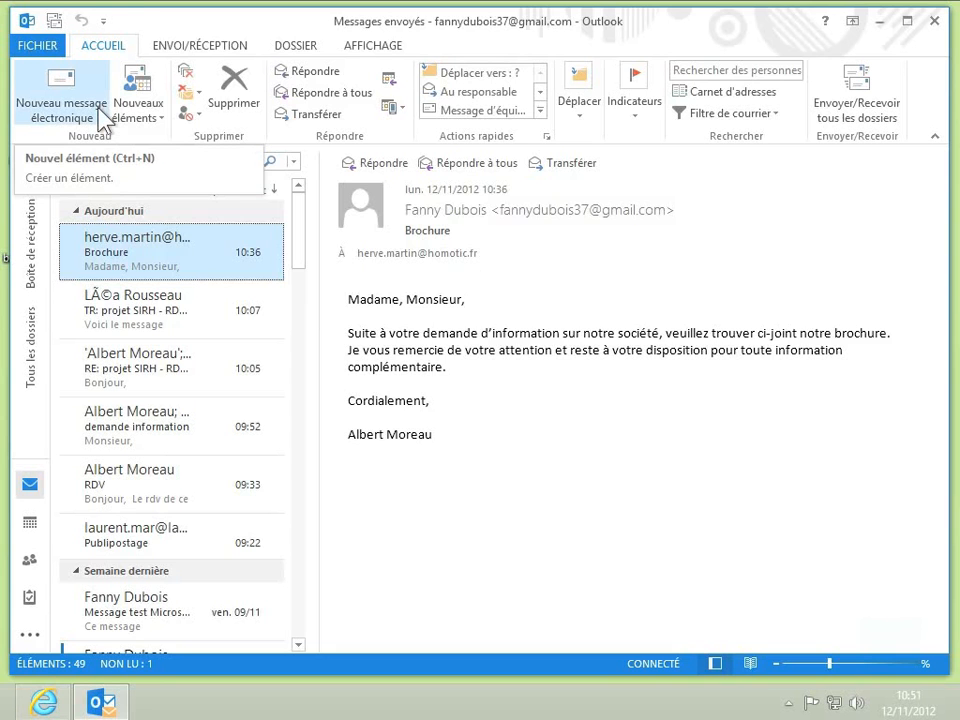
Create a new e-mail message with the subject "Absence du bureau".
{"action": "left_click", "coordinate": [62, 108]}
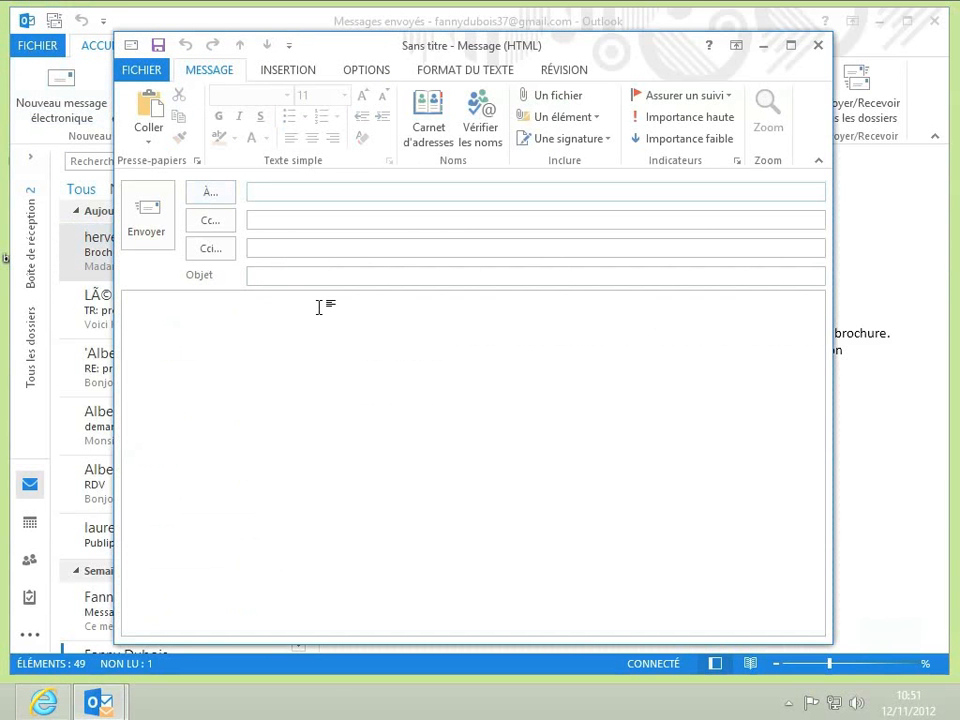
{"action": "left_click", "coordinate": [294, 274]}
{"action": "key", "text": "BackSpace"}
{"action": "type", "text": "Absence du bureau"}
{"action": "key", "text": "Tab"}
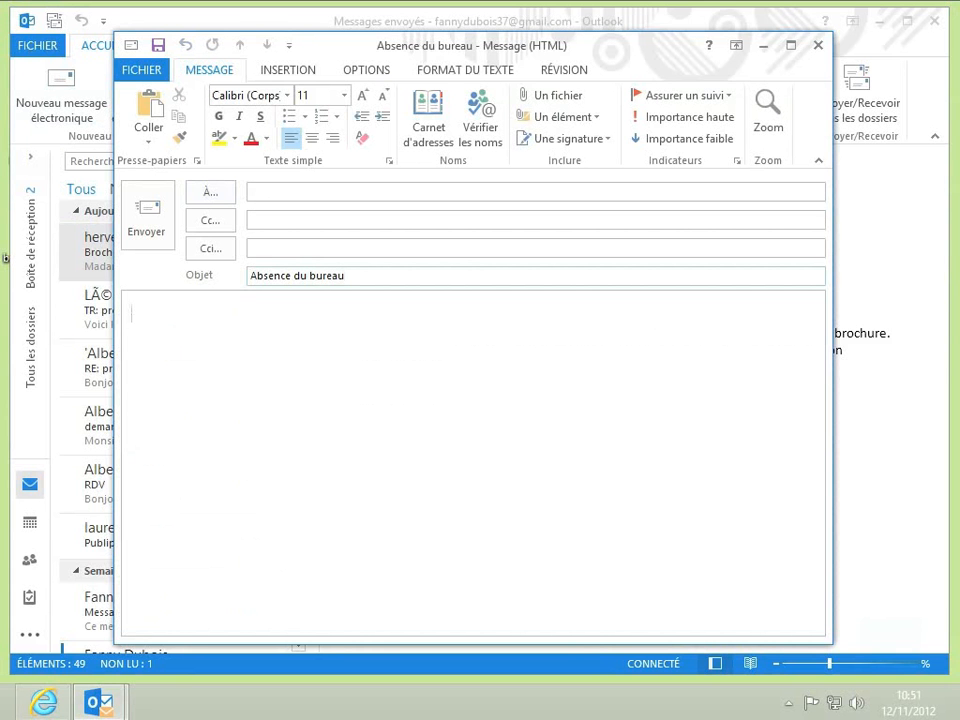
Write the message body: "Bonjour," followed by the pasted absence notice for 12/11/2012 to 16/11/2012, with emergency contact and signature.
{"action": "type", "text": "Bonjour,"}
{"action": "key", "text": "Return"}
{"action": "key", "text": "Return"}
{"action": "key", "text": "ctrl+v"}
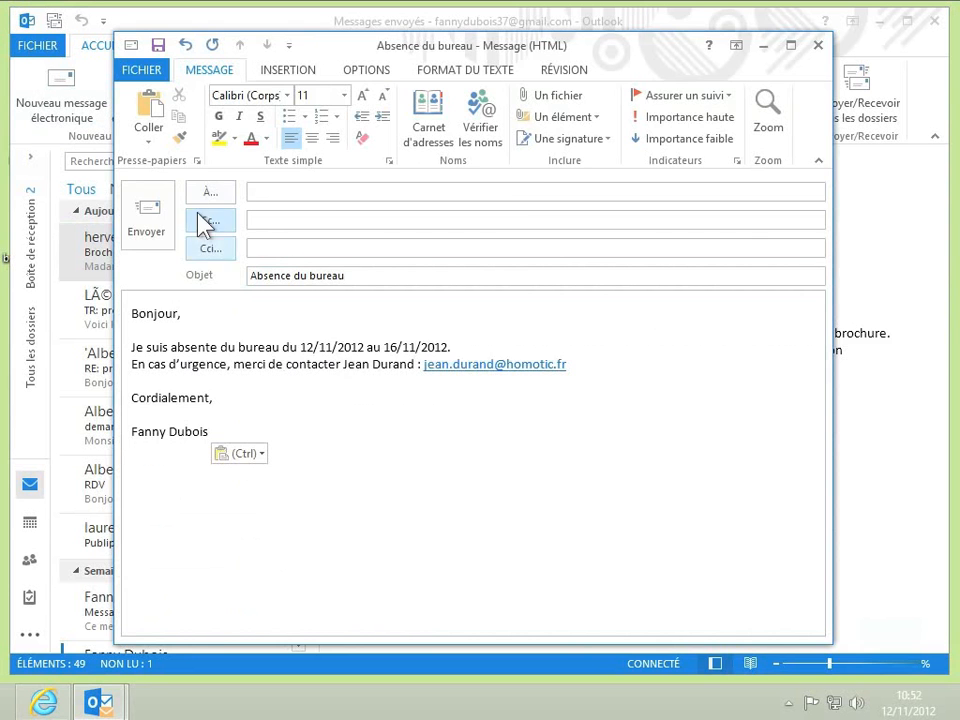
Save the message in the Templates folder as the Outlook template "Absence du bureau.oft" and close it, saving the changes.
{"action": "left_click", "coordinate": [140, 69]}
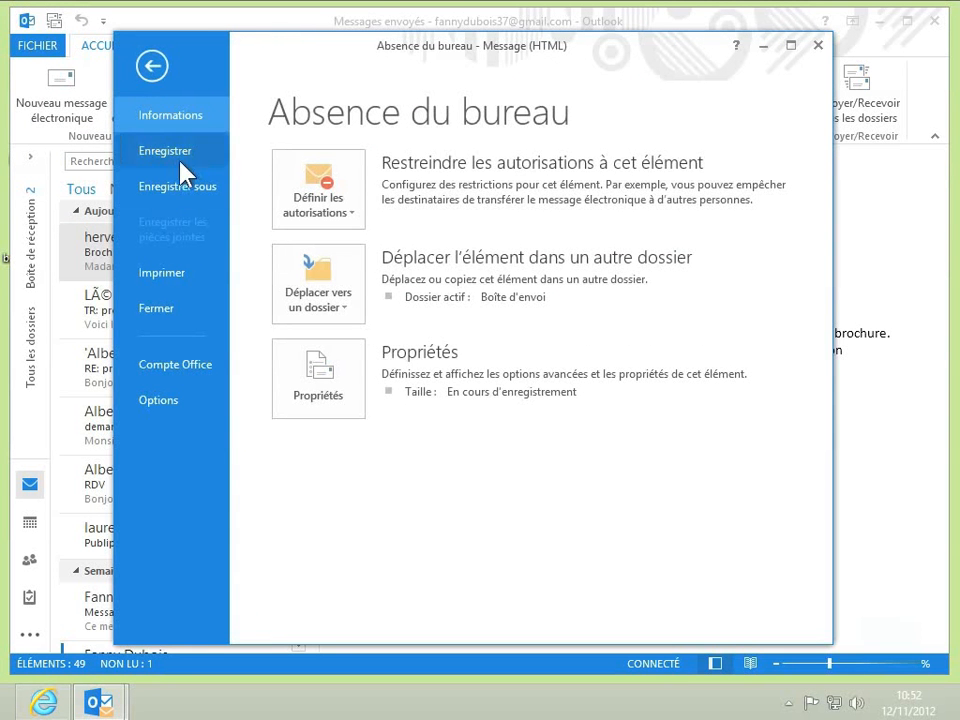
{"action": "left_click", "coordinate": [178, 187]}
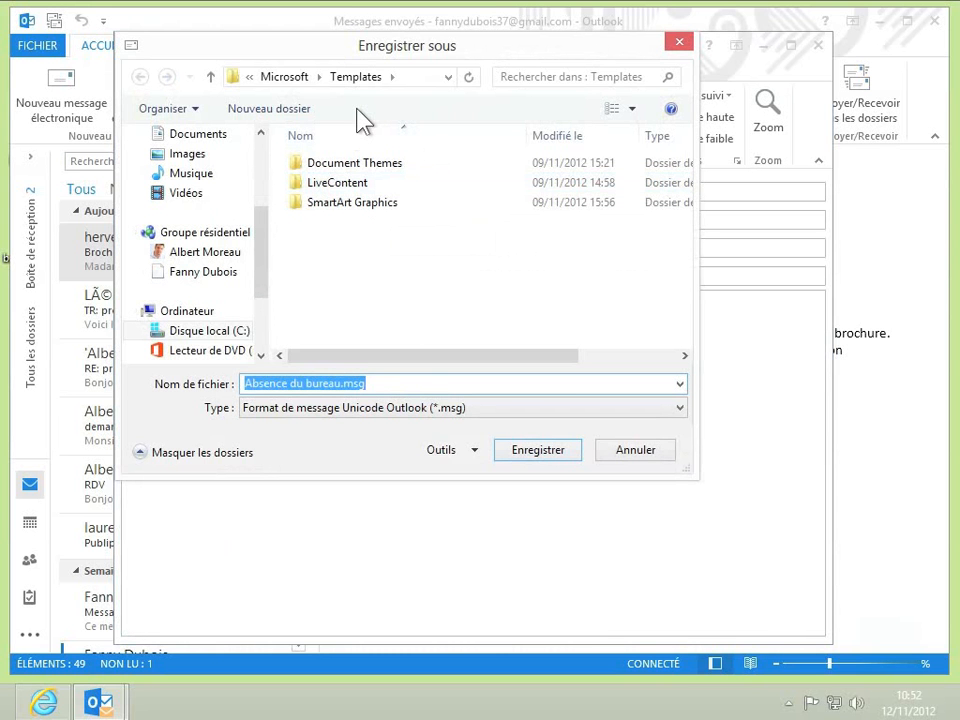
{"action": "left_click", "coordinate": [334, 410]}
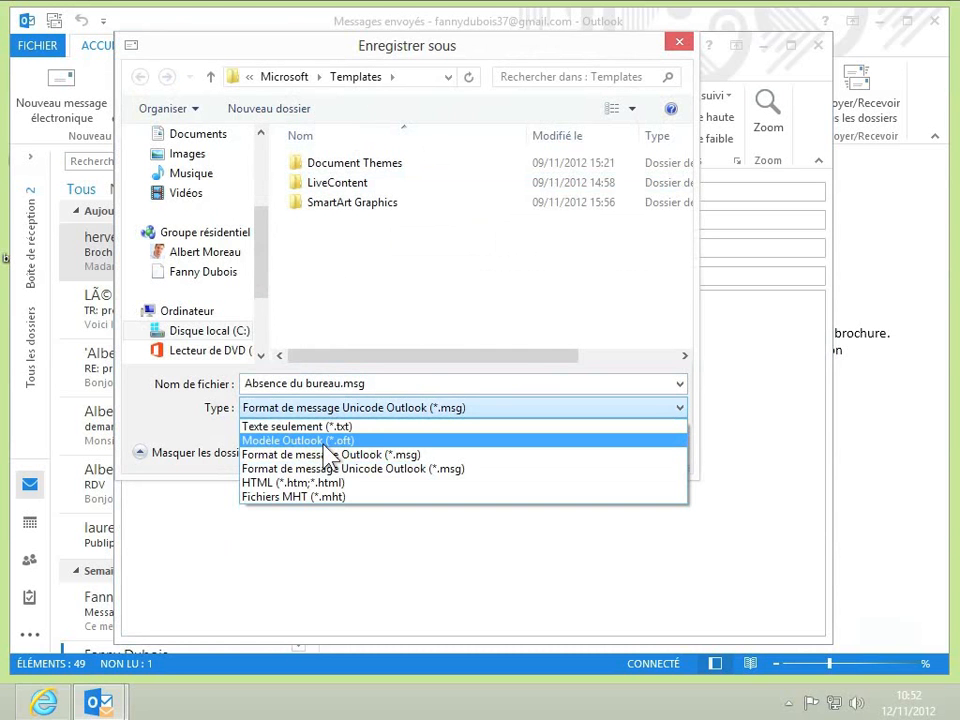
{"action": "left_click", "coordinate": [325, 441]}
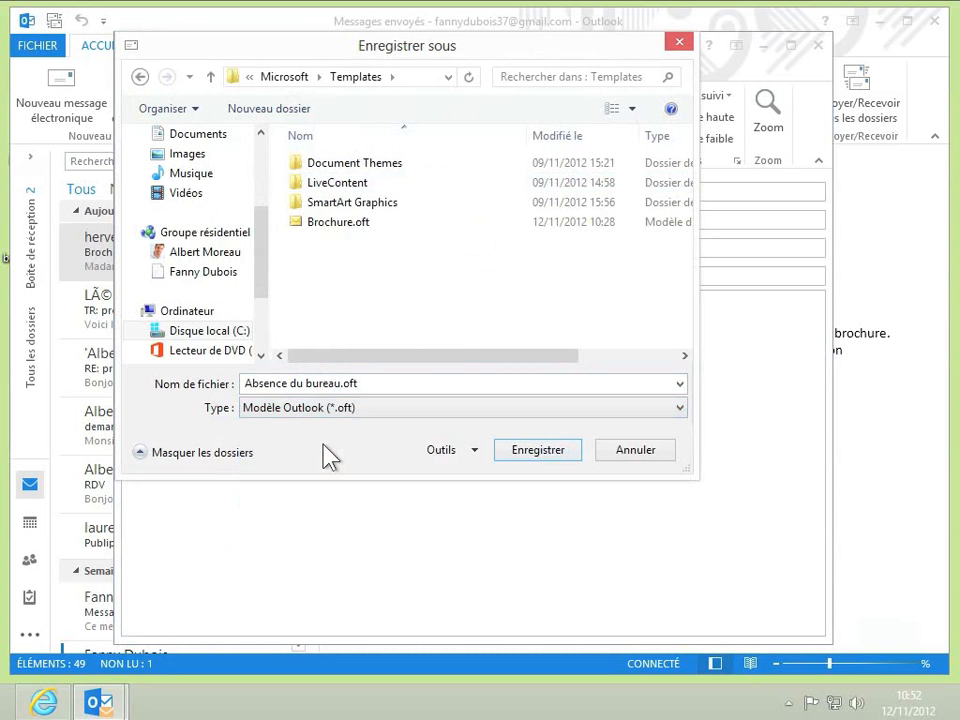
{"action": "left_click", "coordinate": [564, 451]}
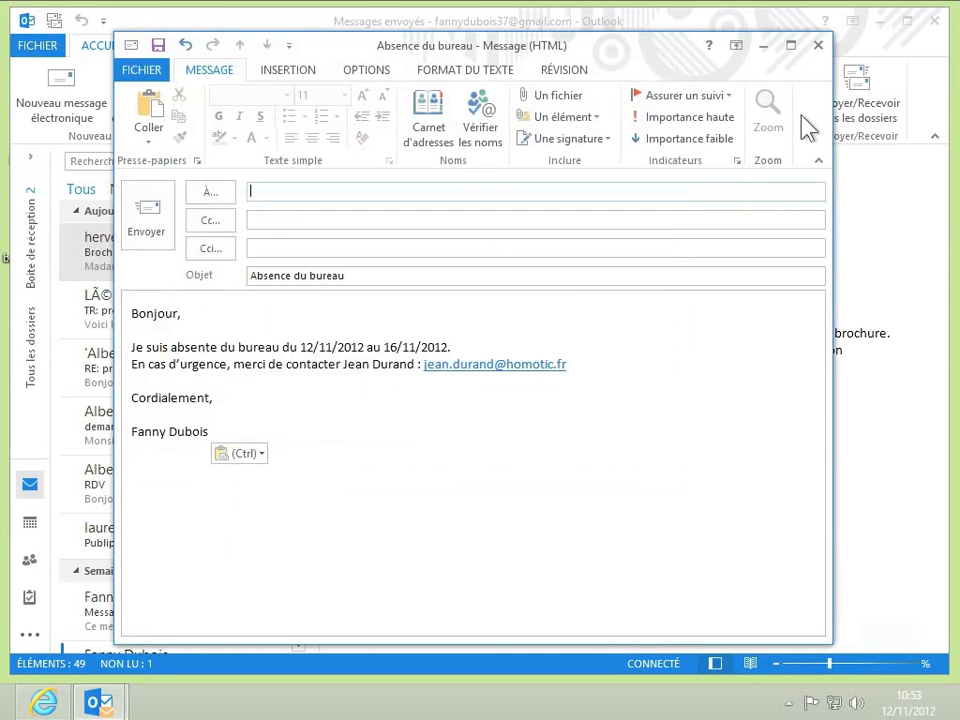
{"action": "left_click", "coordinate": [819, 46]}
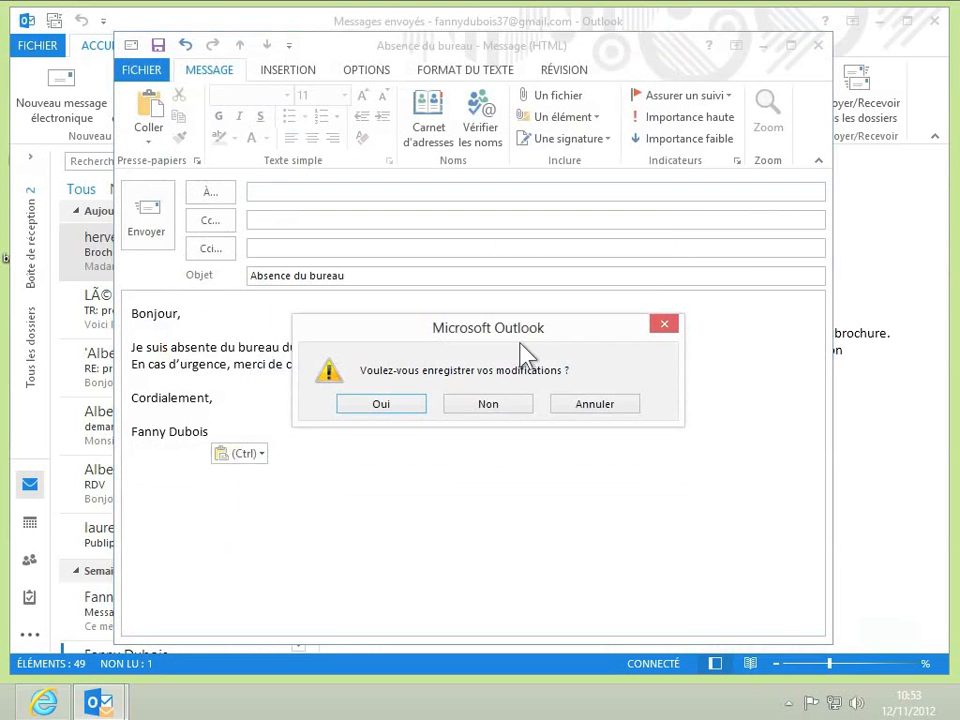
{"action": "left_click", "coordinate": [372, 404]}
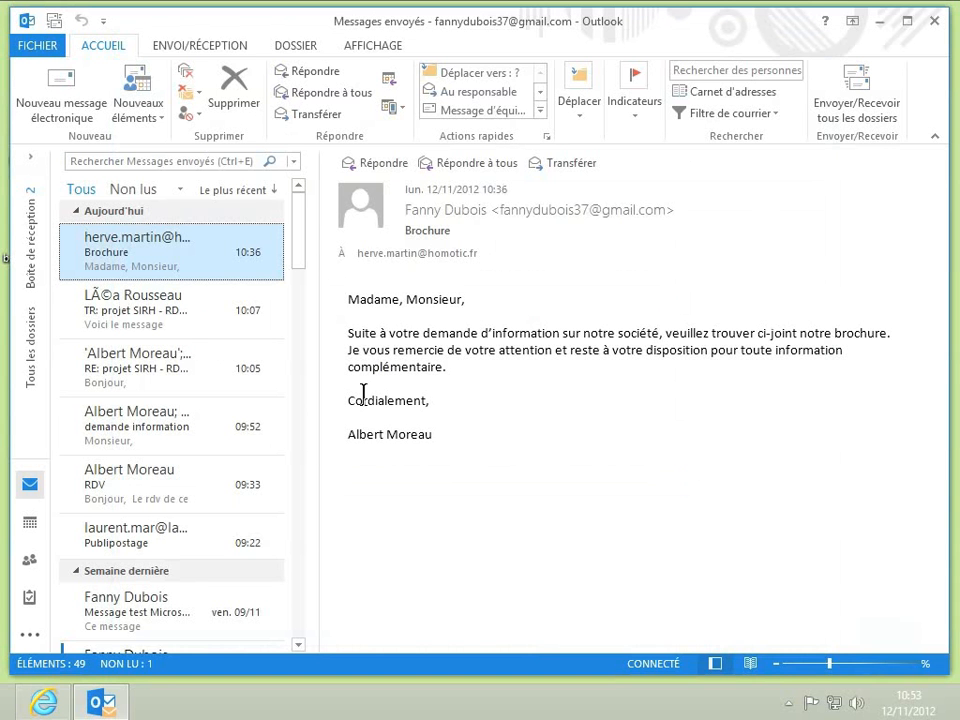
Create a new mail rule from a blank rule that applies to received messages ("Appliquer la règle aux messages que je reçois").
{"action": "left_click", "coordinate": [48, 48]}
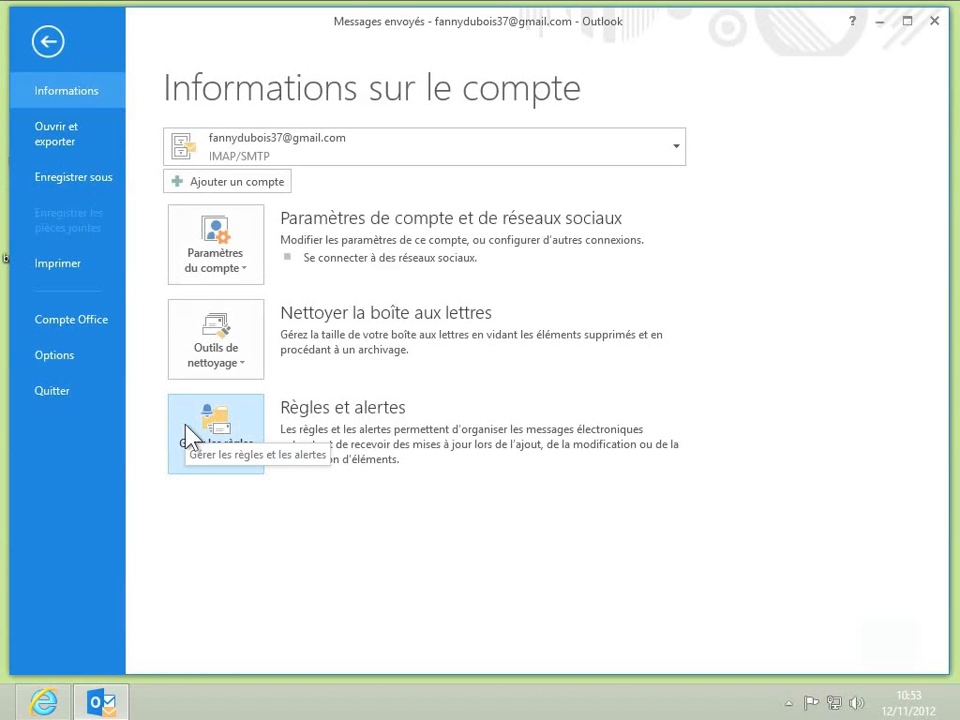
{"action": "left_click", "coordinate": [243, 448]}
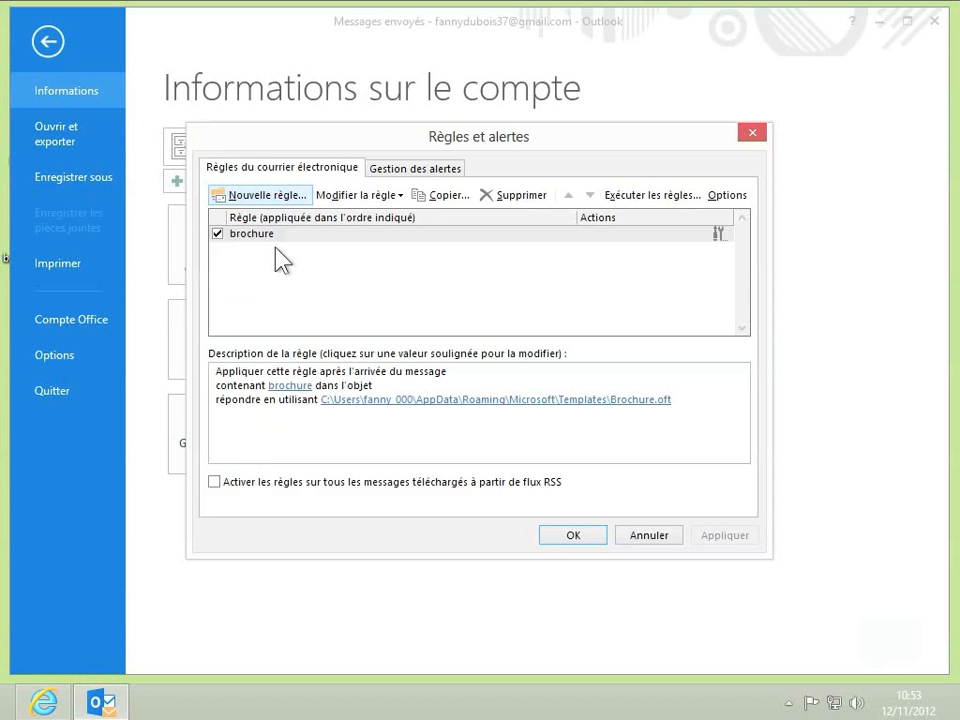
{"action": "left_click", "coordinate": [266, 196]}
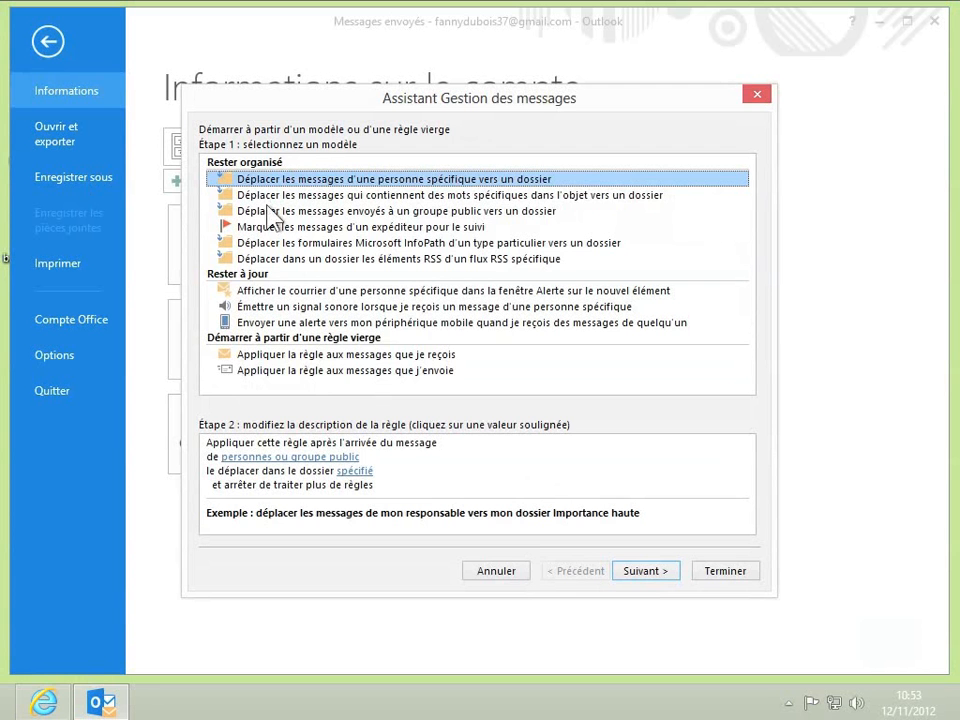
{"action": "left_click", "coordinate": [284, 358]}
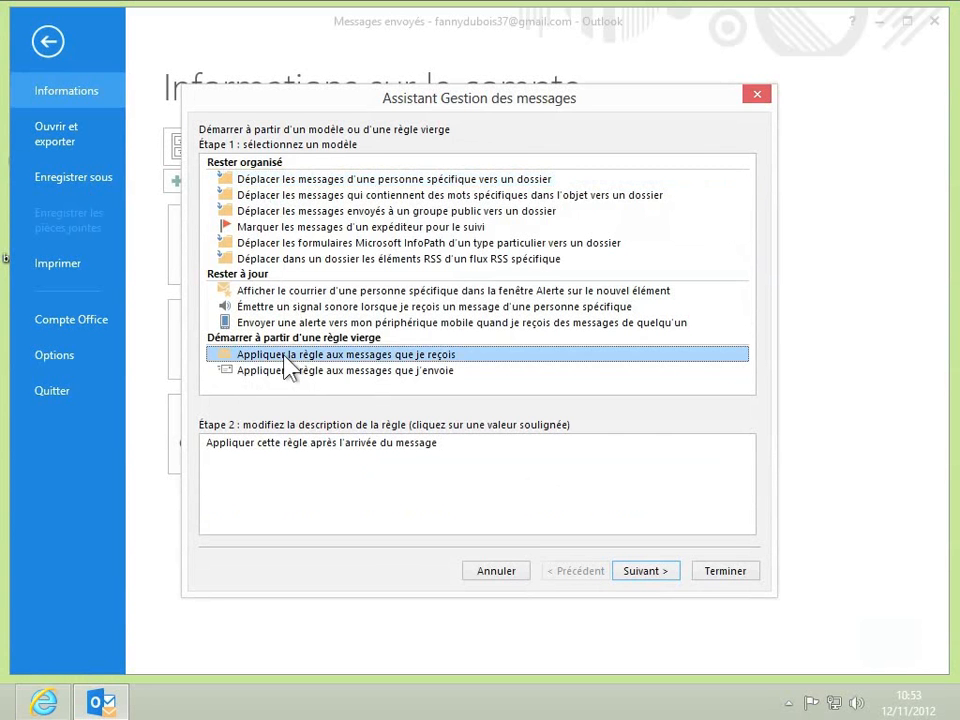
{"action": "left_click", "coordinate": [645, 571]}
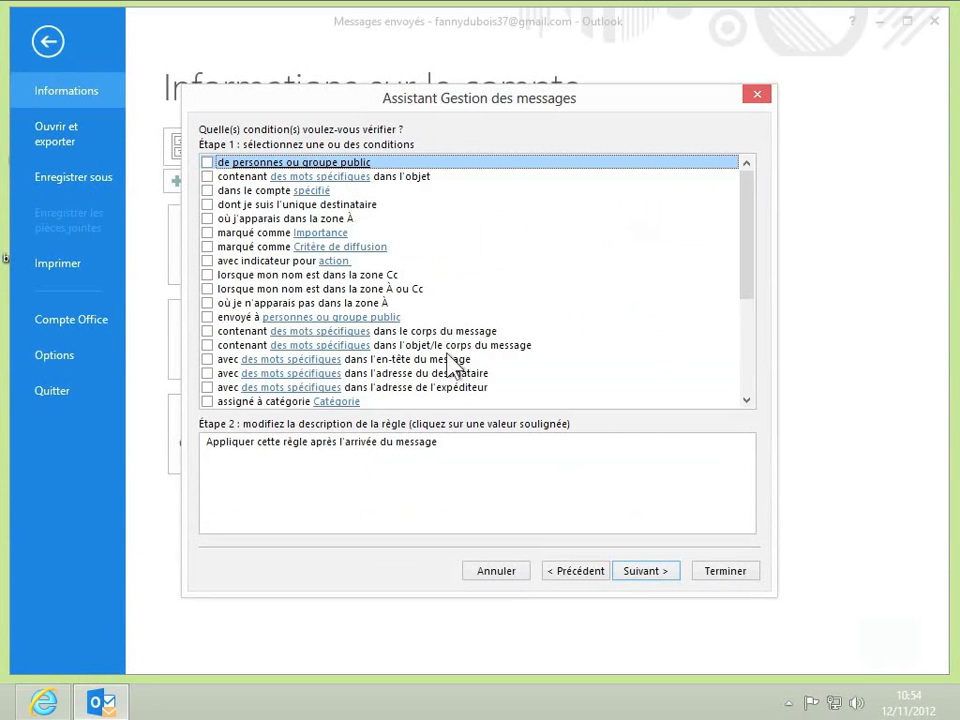
Set the rule's conditions: received after 12 November 2012 and before 18 November 2012, with my name in the À or Cc field.
{"action": "scroll", "coordinate": [452, 367], "scroll_direction": "down", "scroll_amount": 1}
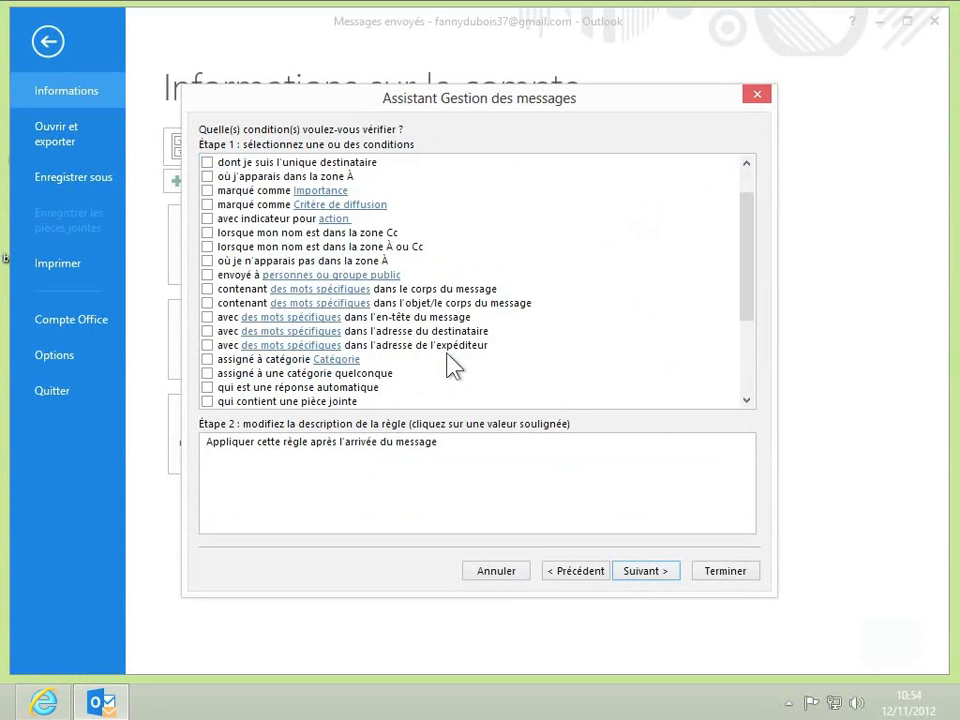
{"action": "scroll", "coordinate": [452, 367], "scroll_direction": "down", "scroll_amount": 1}
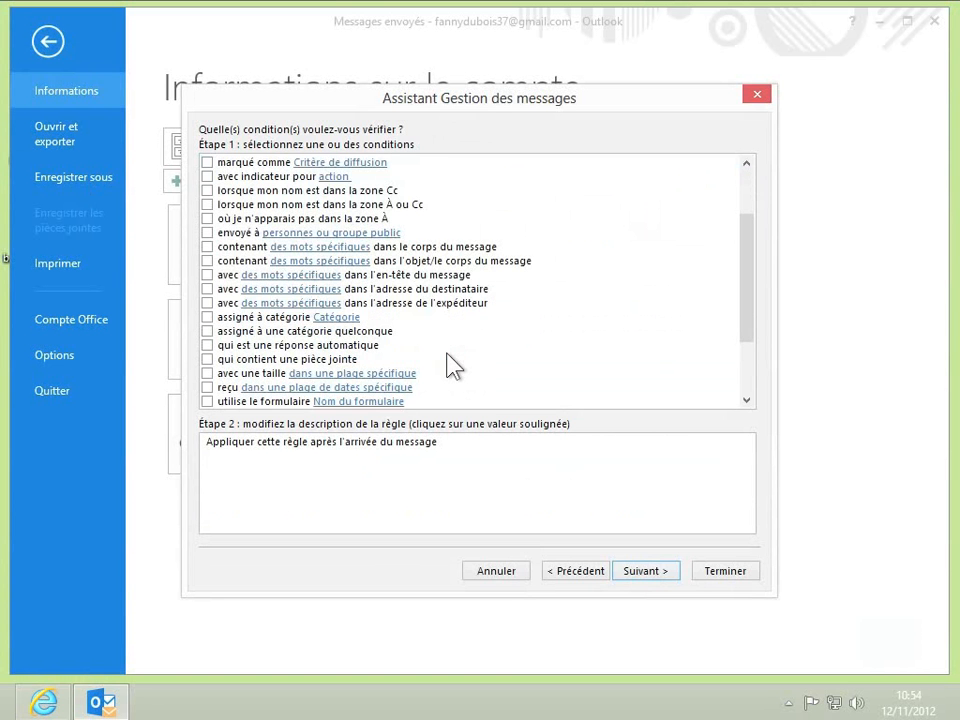
{"action": "scroll", "coordinate": [452, 367], "scroll_direction": "down", "scroll_amount": 1}
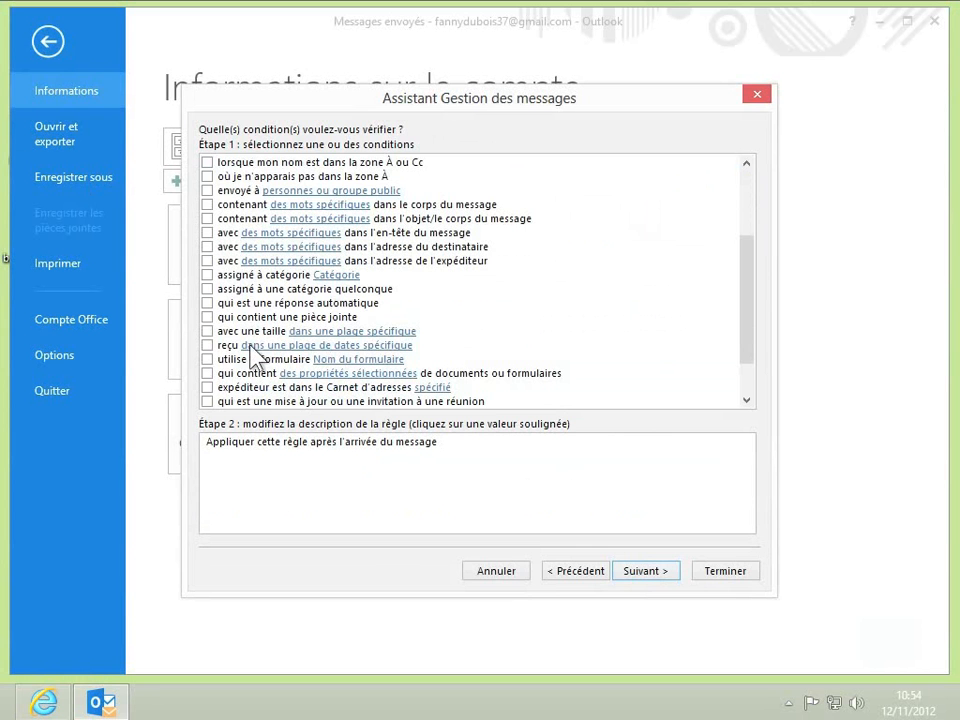
{"action": "left_click", "coordinate": [209, 346]}
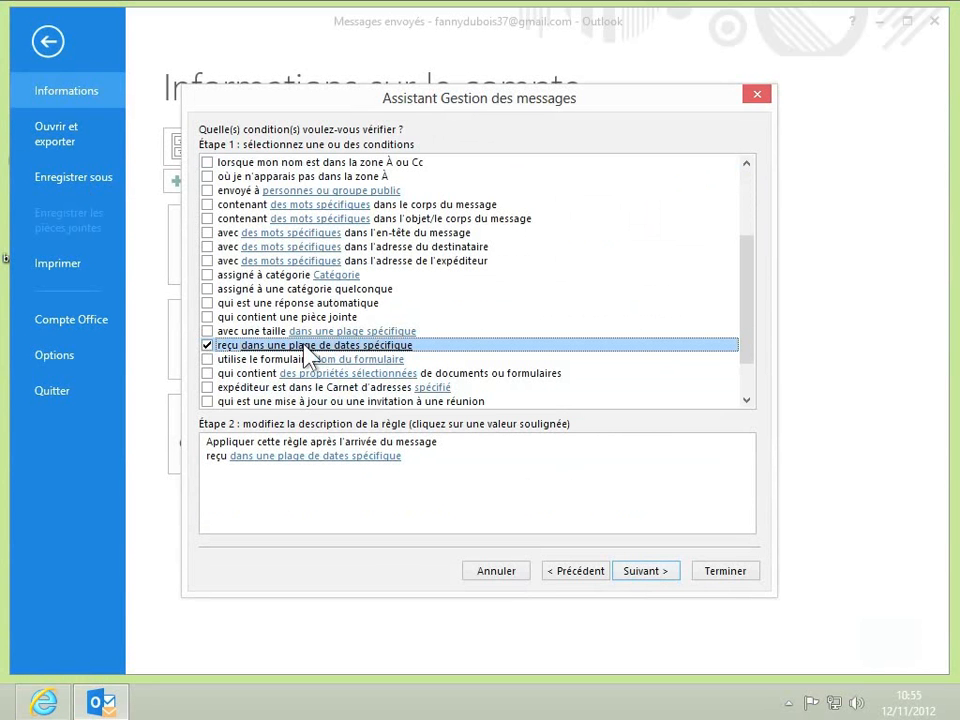
{"action": "left_click", "coordinate": [272, 462]}
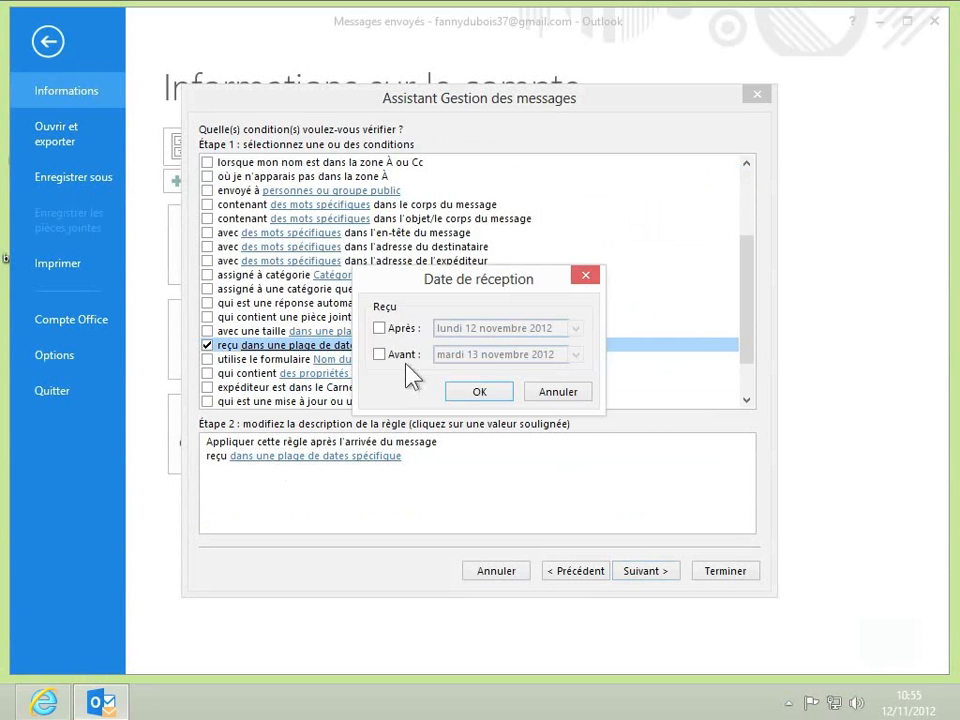
{"action": "left_click", "coordinate": [379, 329]}
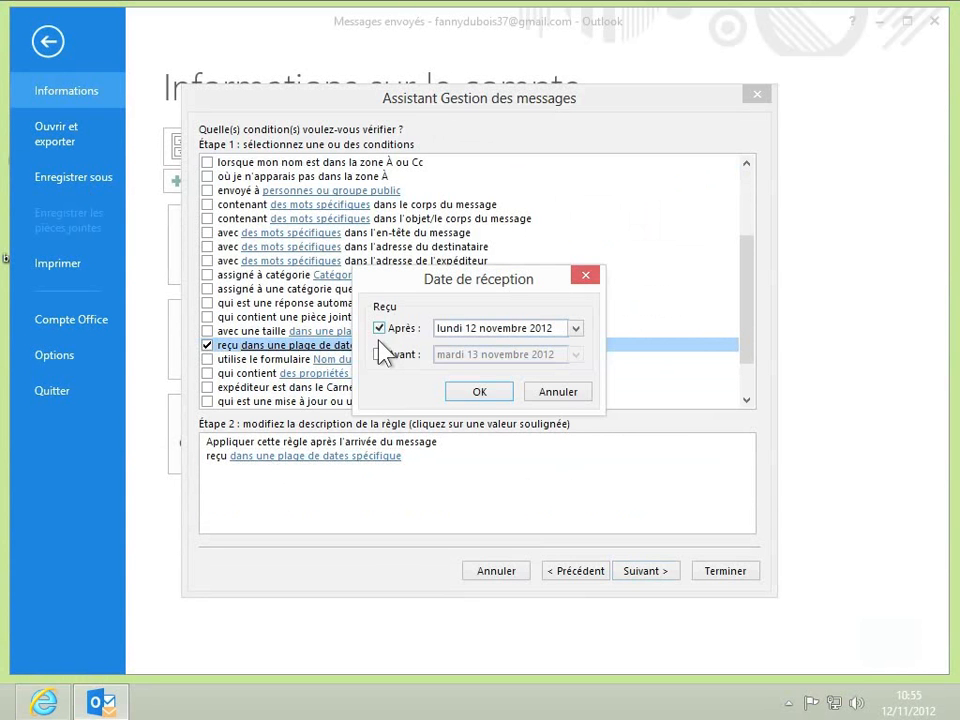
{"action": "left_click", "coordinate": [380, 355]}
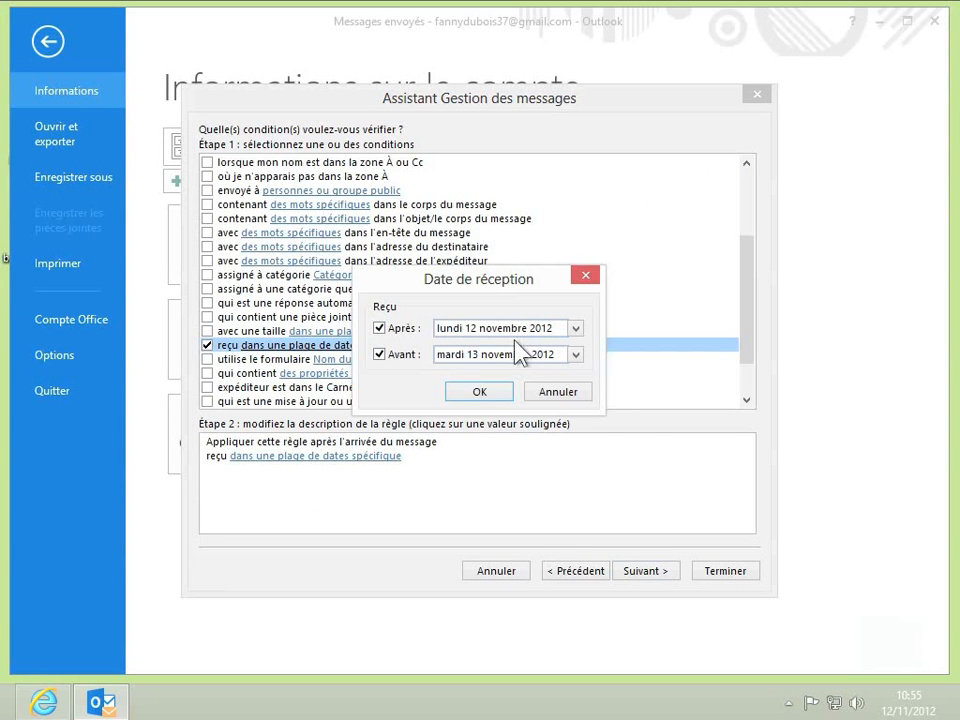
{"action": "left_click", "coordinate": [575, 355]}
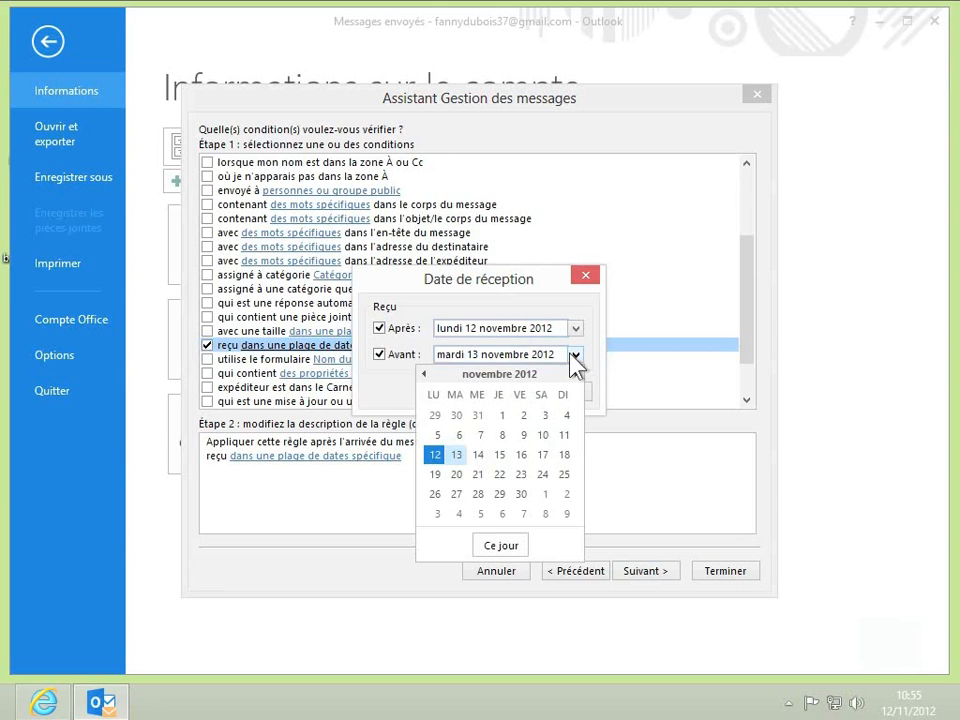
{"action": "left_click", "coordinate": [565, 455]}
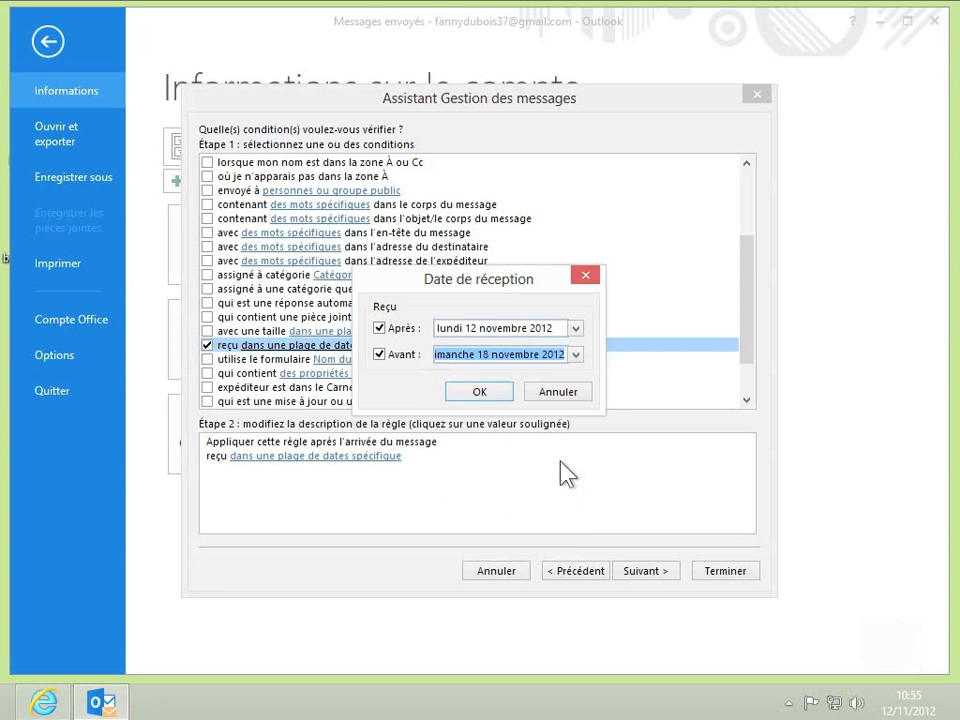
{"action": "left_click", "coordinate": [477, 392]}
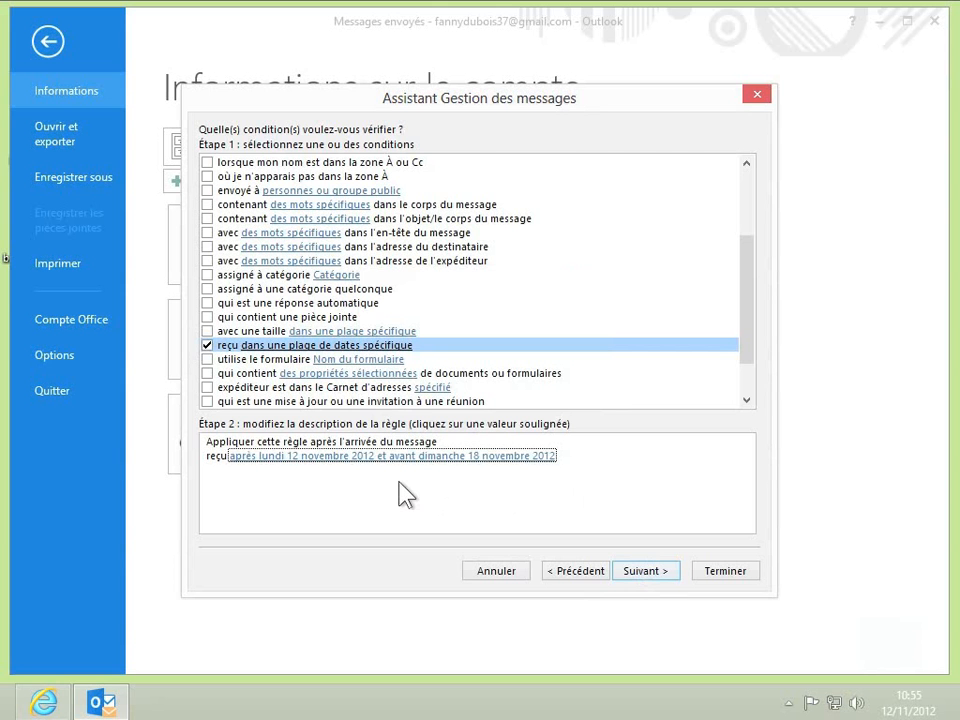
{"action": "left_click", "coordinate": [207, 163]}
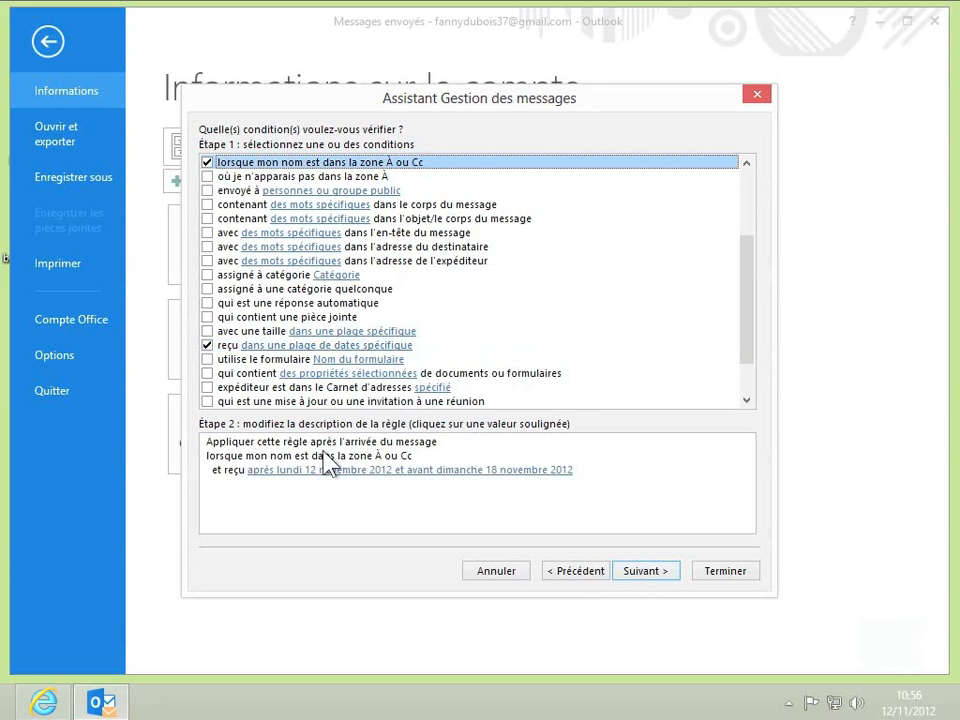
{"action": "left_click", "coordinate": [655, 584]}
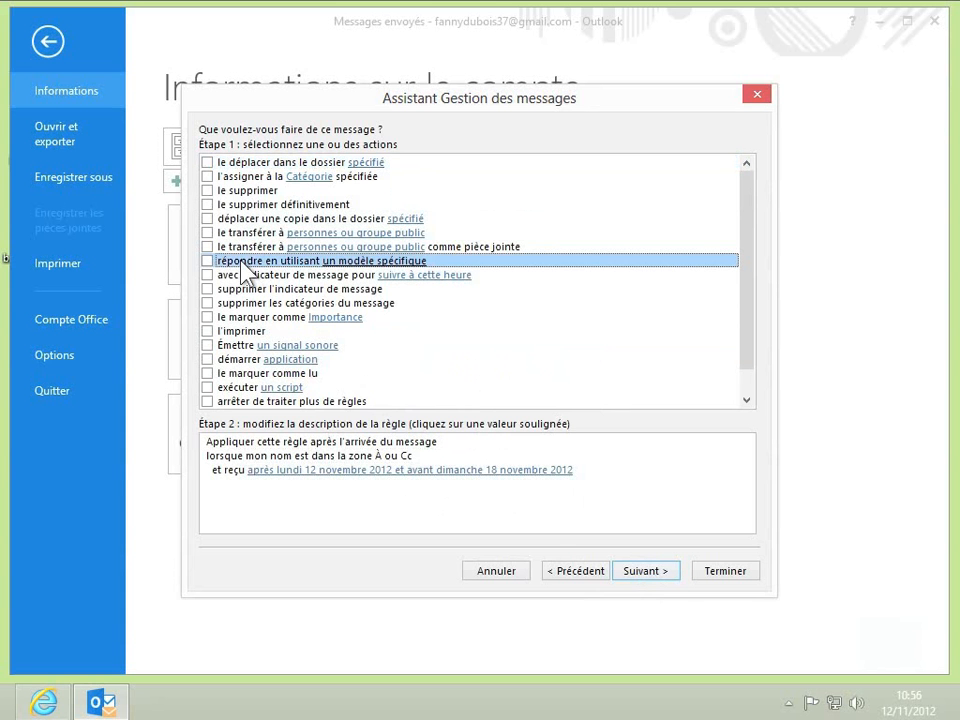
Set the rule's action to reply using the file-system template "Absence du bureau" and continue to the exceptions.
{"action": "left_click", "coordinate": [206, 261]}
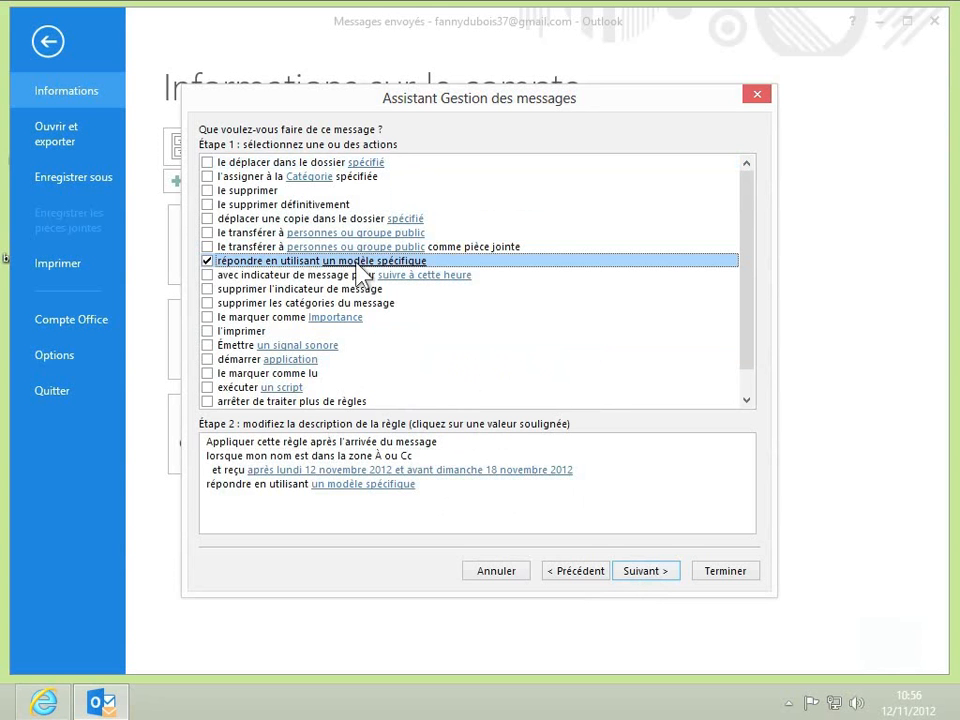
{"action": "left_click", "coordinate": [378, 485]}
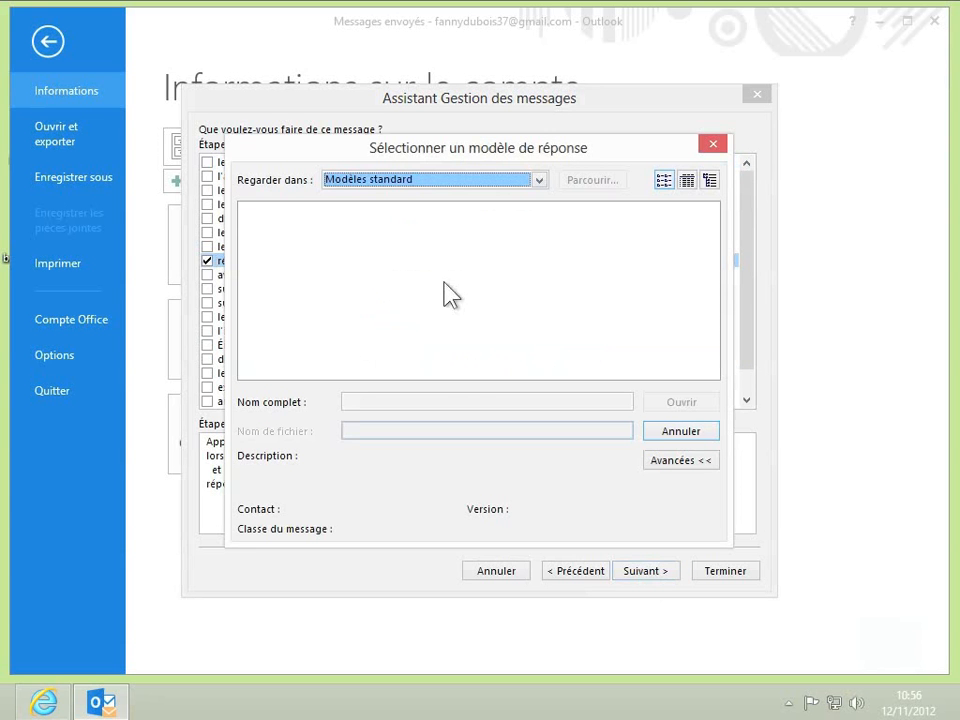
{"action": "left_click", "coordinate": [536, 182]}
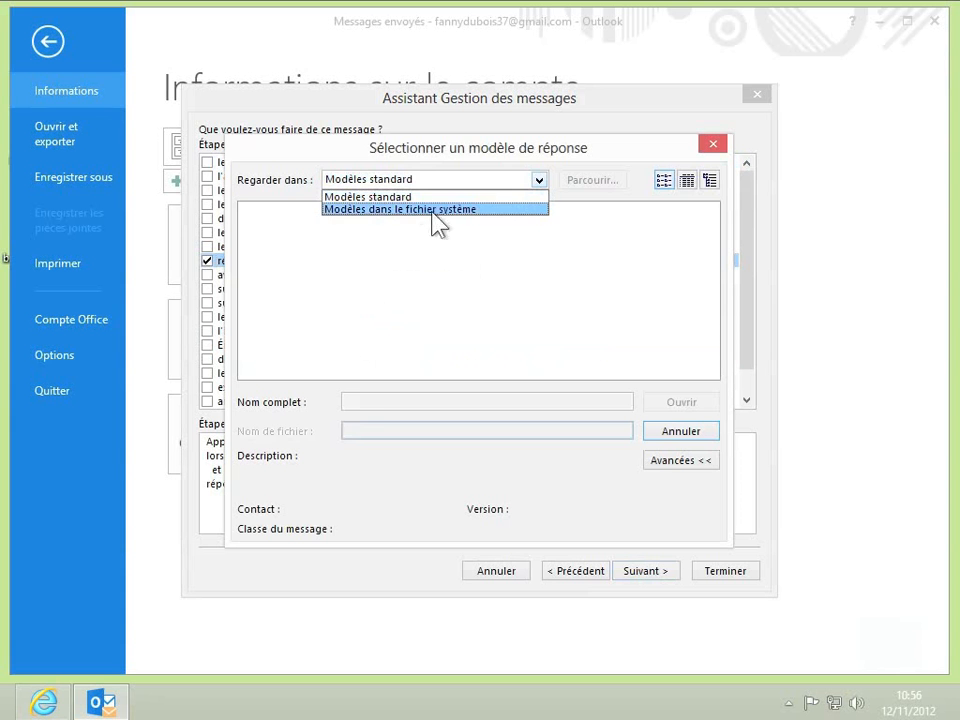
{"action": "left_click", "coordinate": [406, 210]}
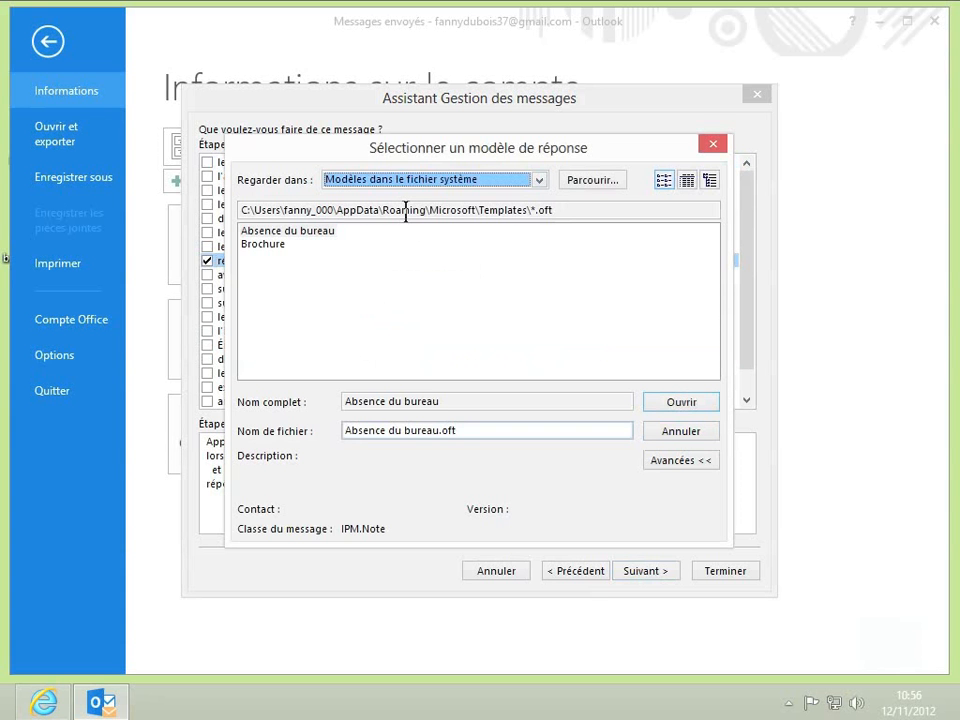
{"action": "left_click", "coordinate": [290, 233]}
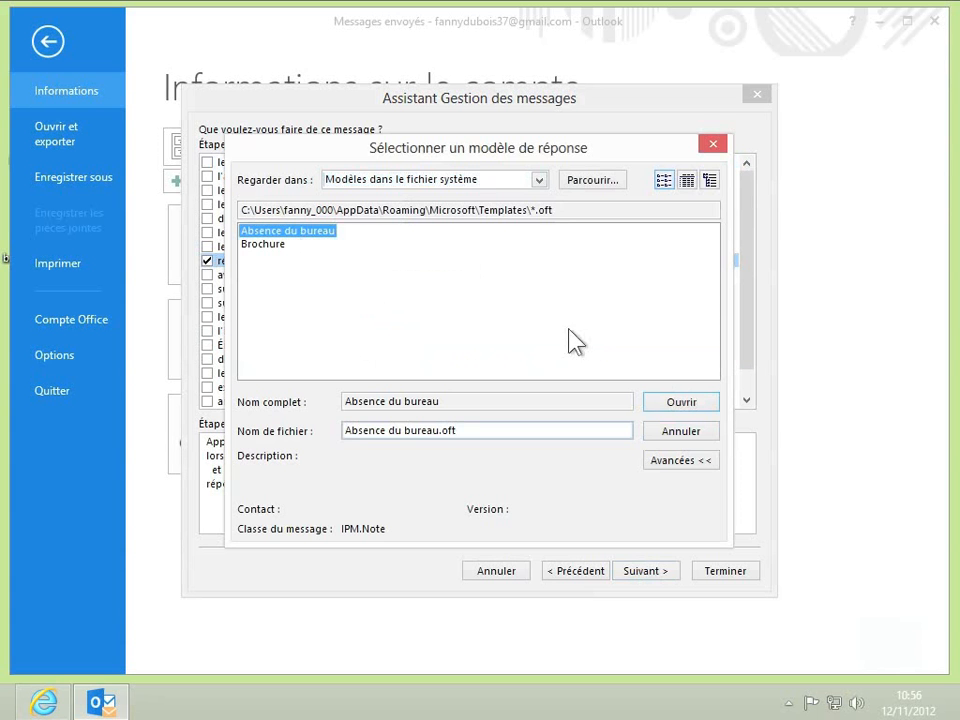
{"action": "left_click", "coordinate": [675, 403]}
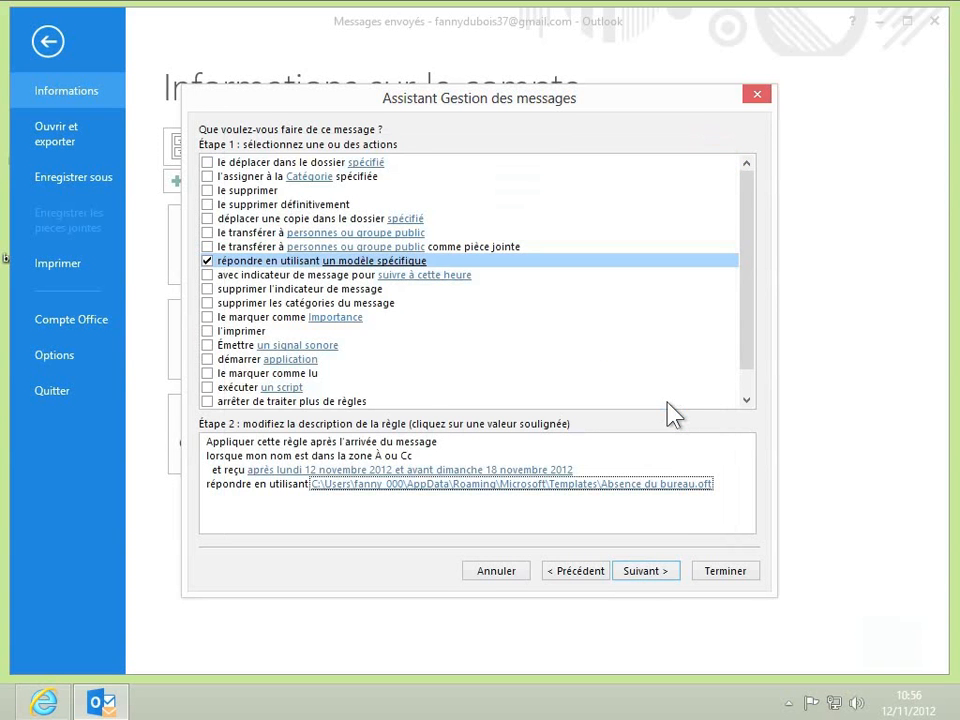
{"action": "left_click", "coordinate": [666, 574]}
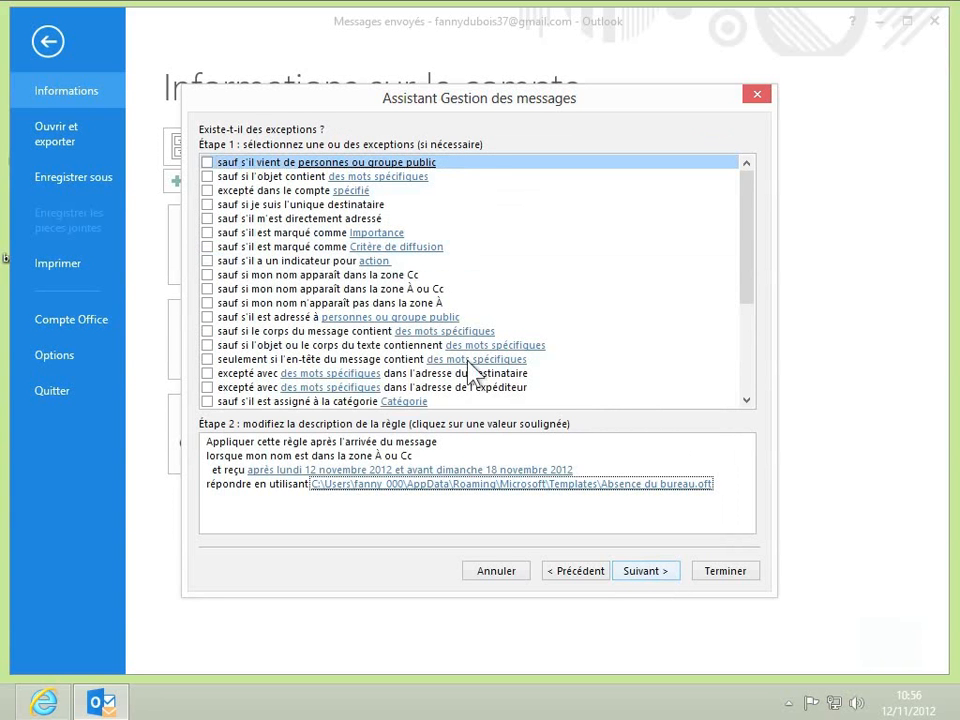
{"action": "left_click", "coordinate": [222, 165]}
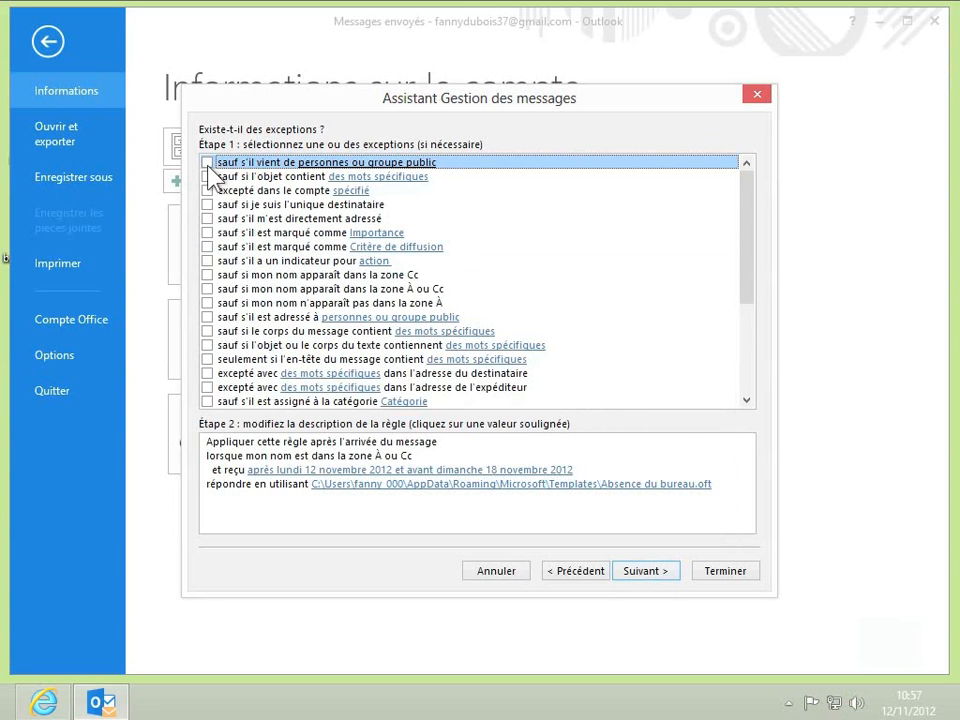
{"action": "left_click", "coordinate": [207, 163]}
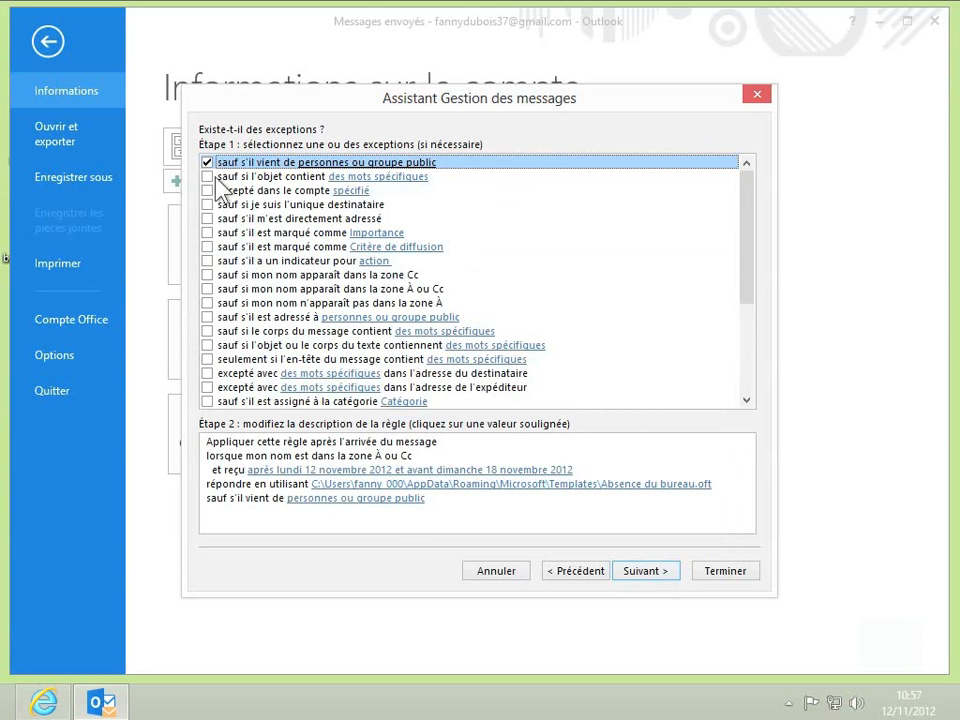
{"action": "left_click", "coordinate": [378, 499]}
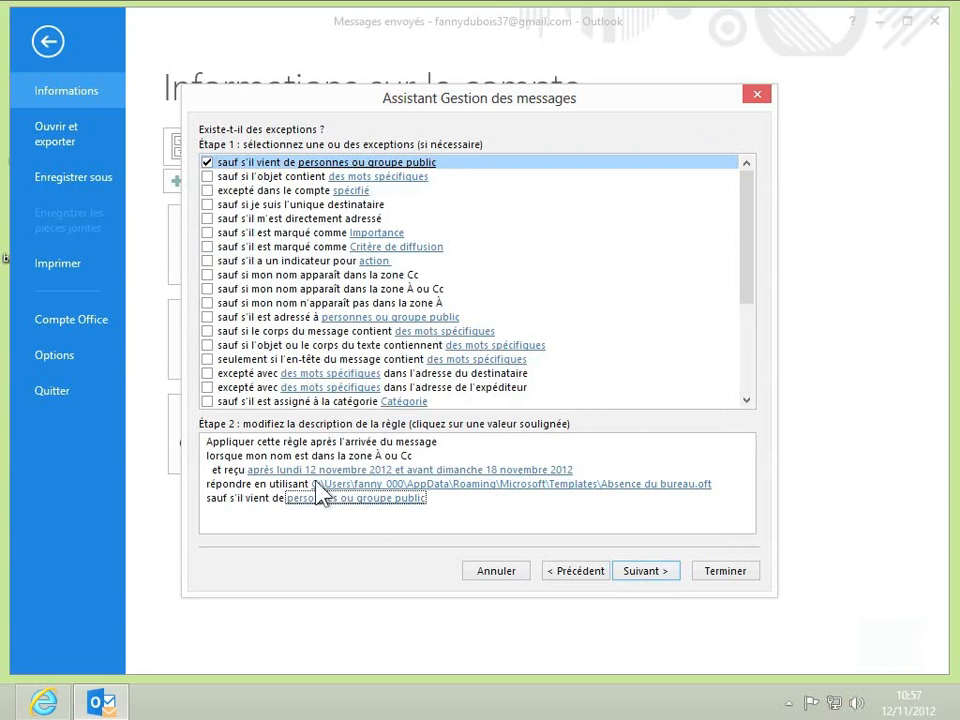
{"action": "left_click", "coordinate": [207, 163]}
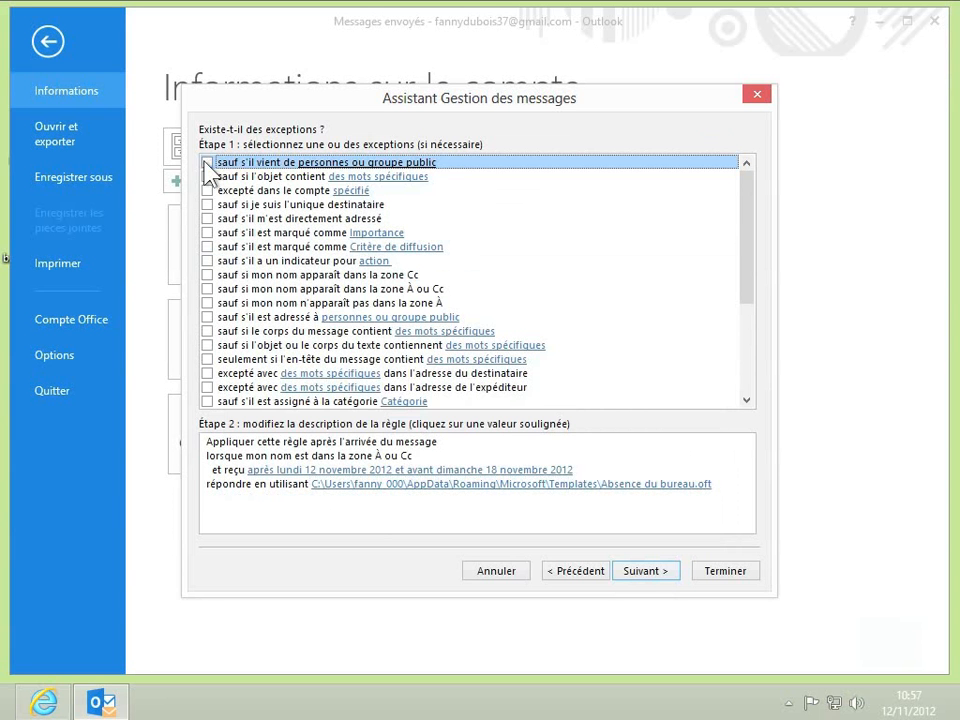
Continue without any exceptions and name the rule "message absence".
{"action": "left_click", "coordinate": [640, 576]}
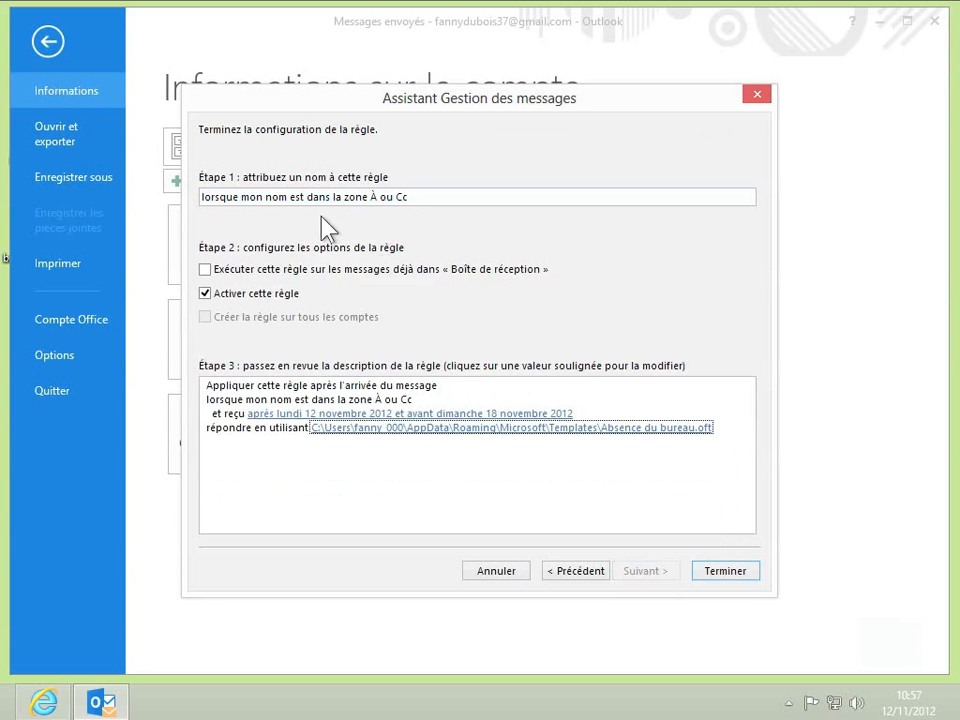
{"action": "left_click_drag", "start_coordinate": [439, 197], "coordinate": [193, 190]}
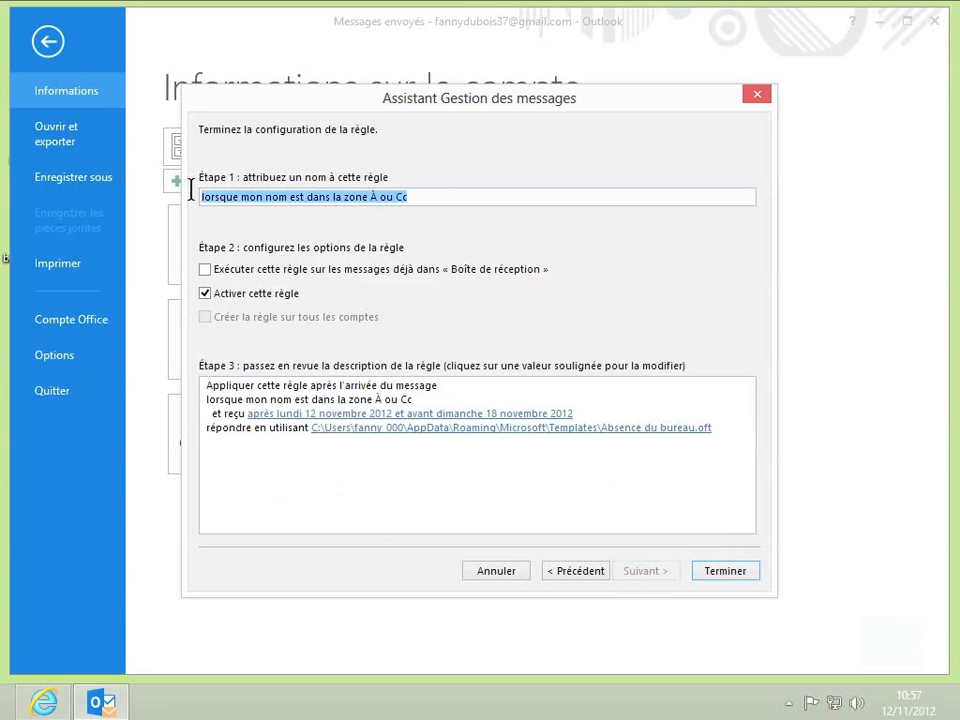
{"action": "type", "text": "messa"}
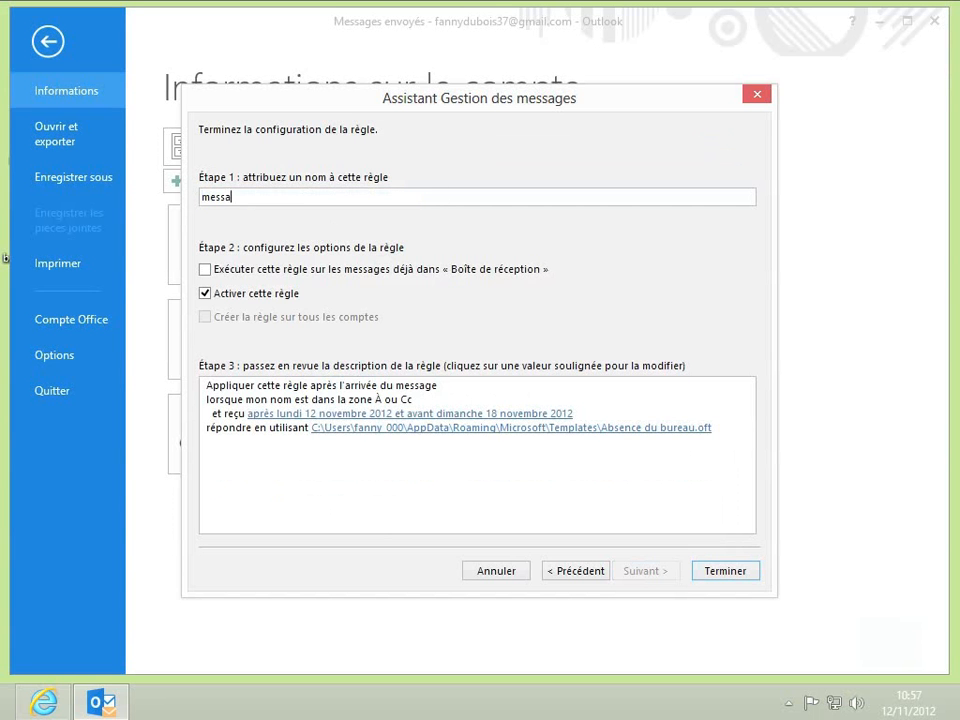
{"action": "type", "text": "ge absence"}
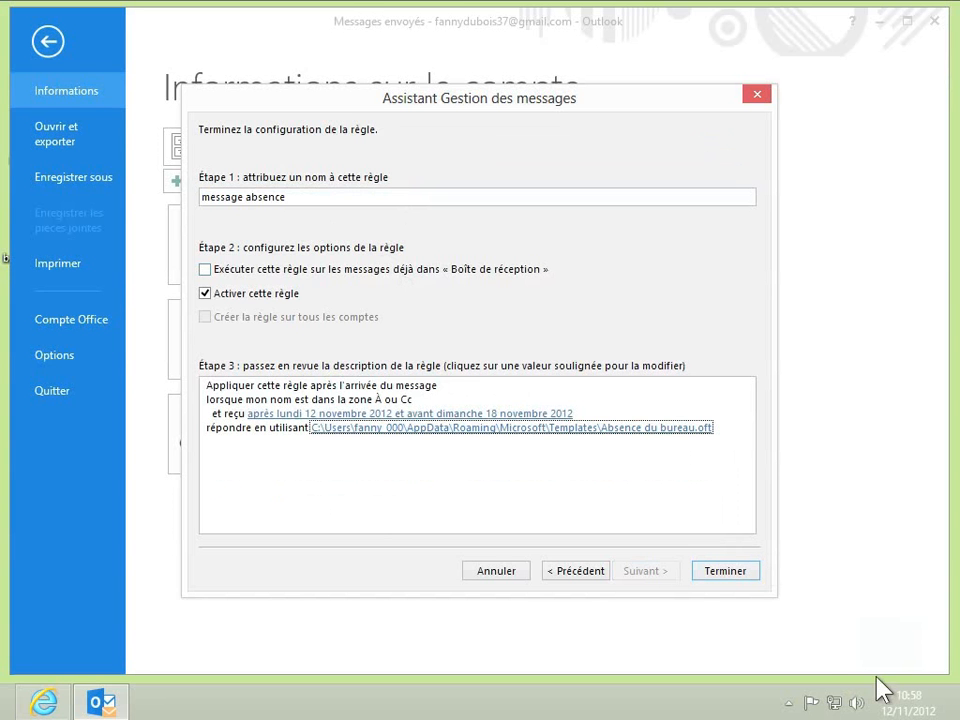
Set the rule to also run on messages already in the inbox, finish it, validate the rules list and return to the mailbox.
{"action": "left_click", "coordinate": [424, 269]}
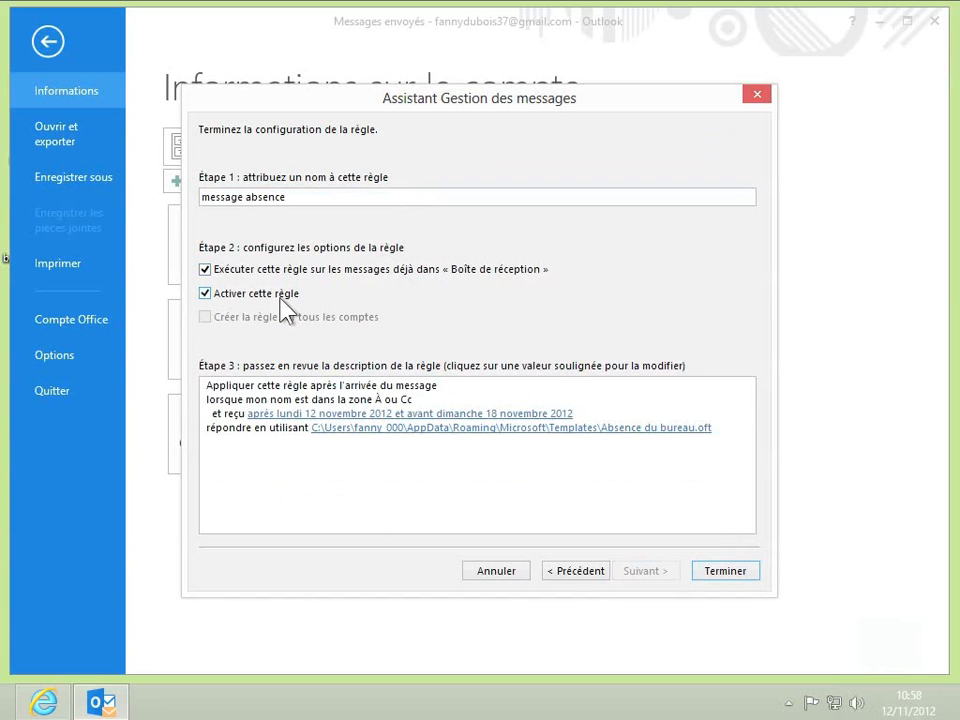
{"action": "left_click", "coordinate": [720, 575]}
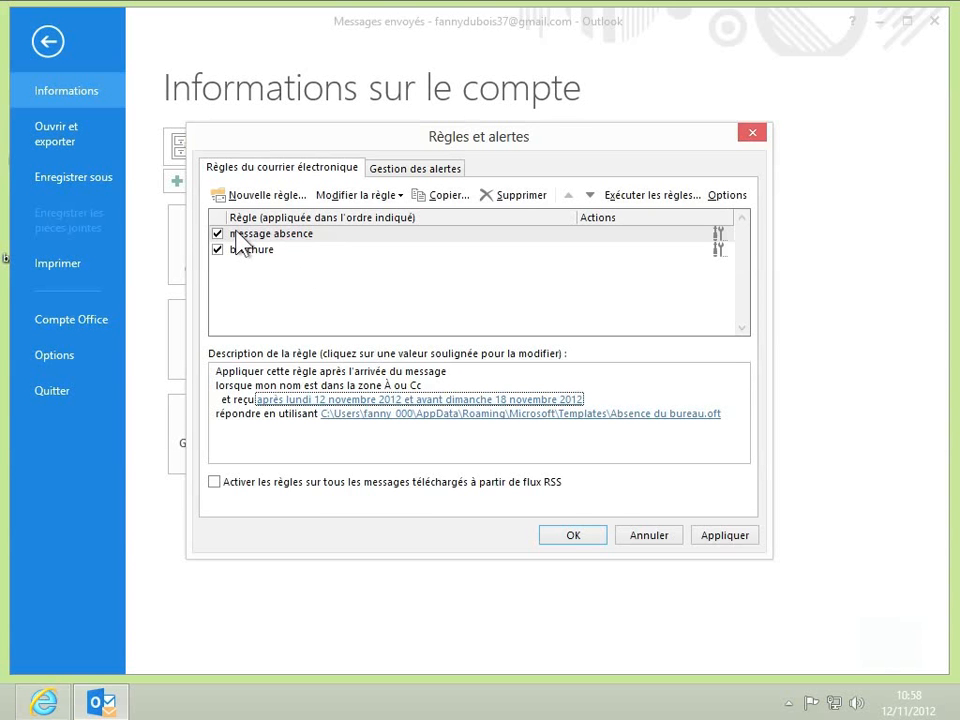
{"action": "left_click", "coordinate": [599, 541]}
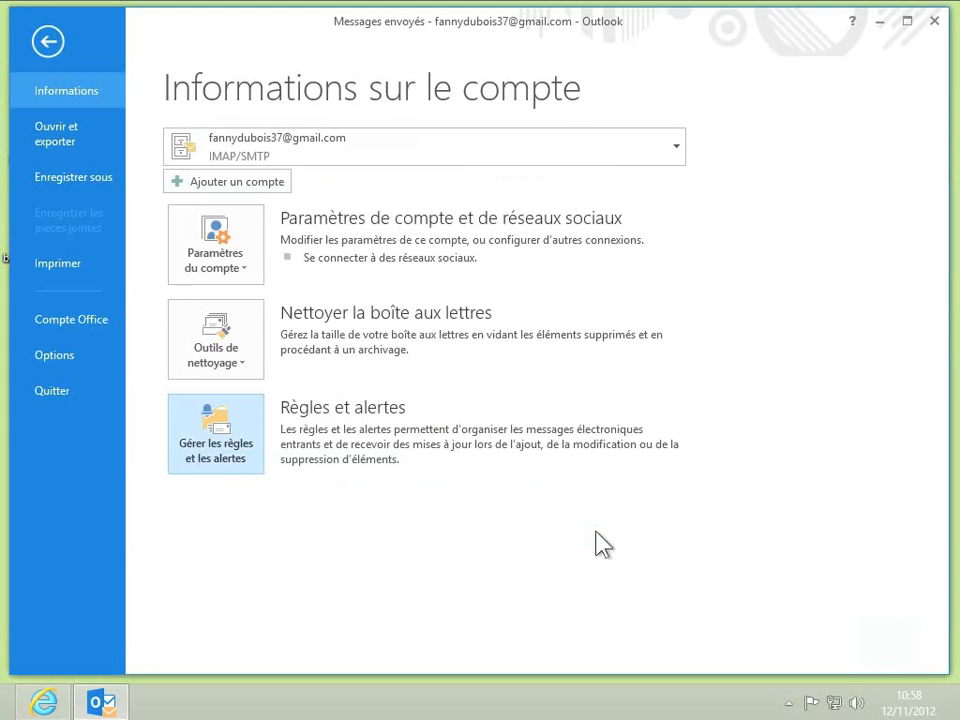
{"action": "left_click", "coordinate": [50, 44]}
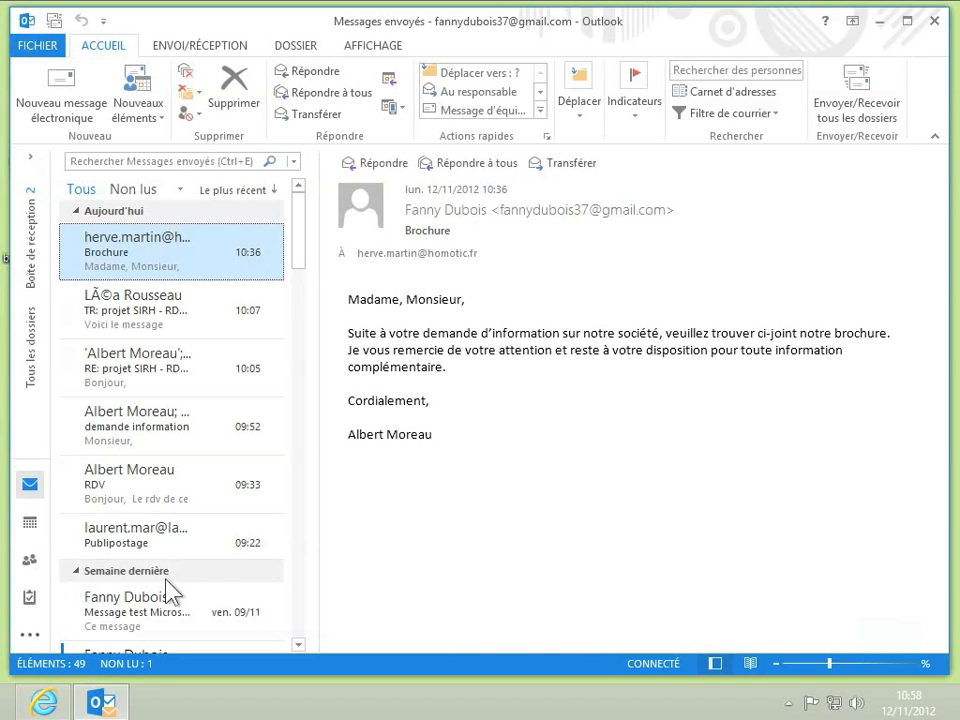
Switch to Gmail in the browser and send the Outlook account's owner a test message with the subject "nouveau".
{"action": "left_click", "coordinate": [65, 705]}
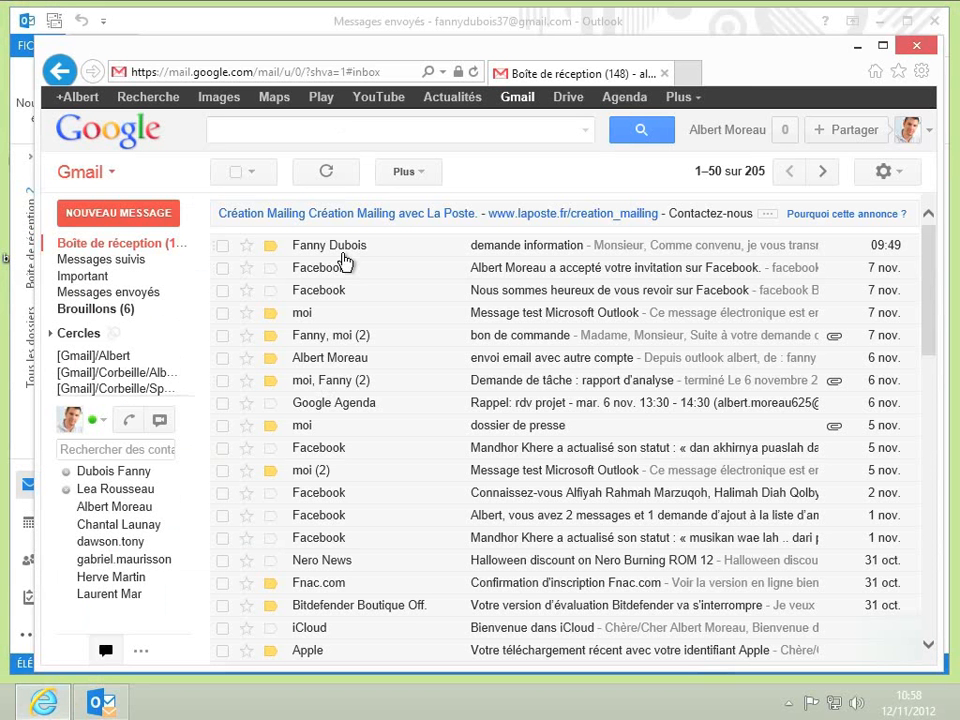
{"action": "left_click", "coordinate": [112, 212]}
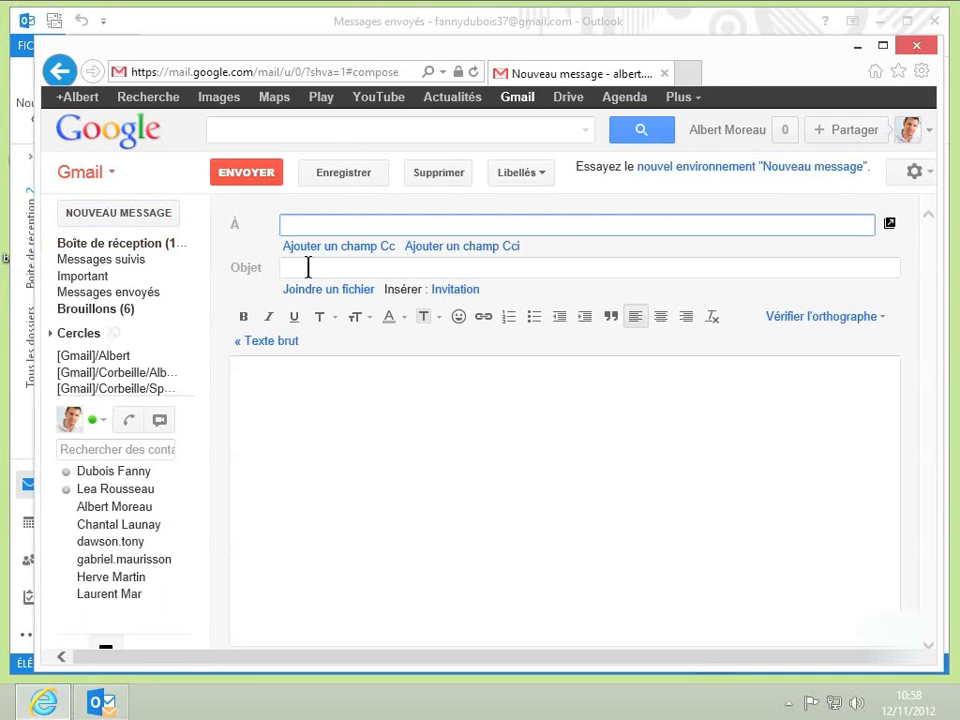
{"action": "type", "text": "fa"}
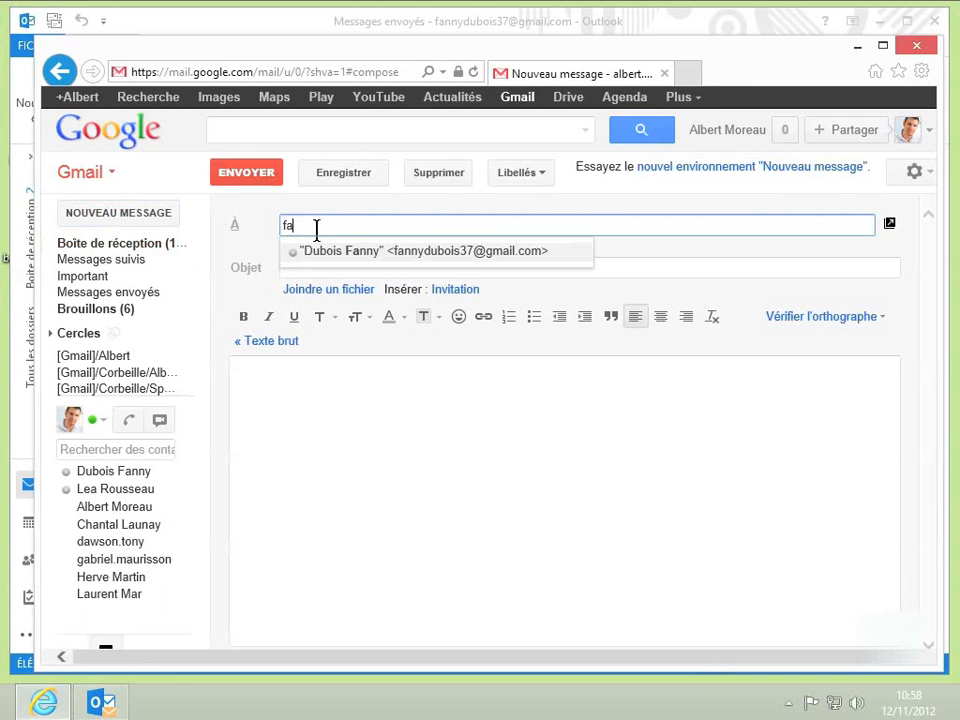
{"action": "left_click", "coordinate": [324, 252]}
{"action": "left_click", "coordinate": [323, 268]}
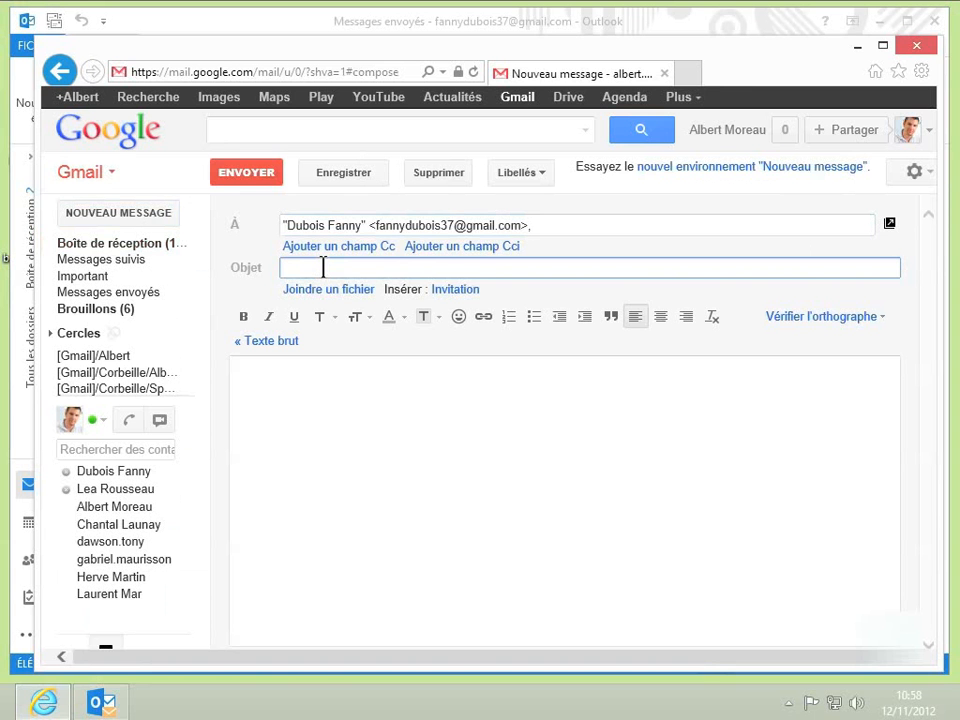
{"action": "type", "text": "nouveau"}
{"action": "left_click", "coordinate": [251, 180]}
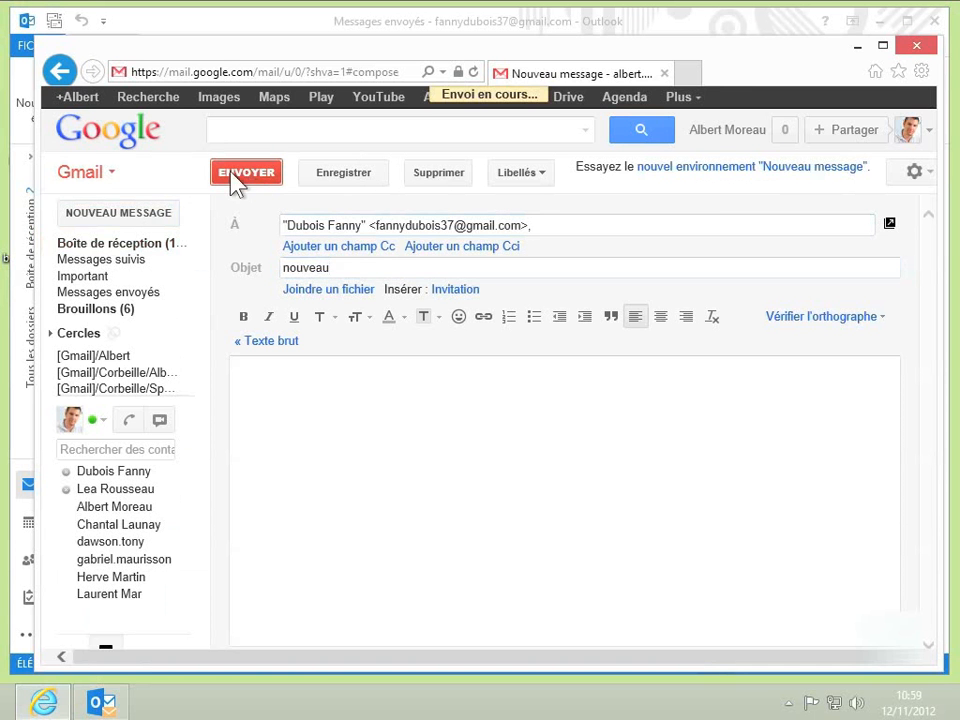
Switch back to Outlook and send and receive mail for all folders.
{"action": "left_click", "coordinate": [28, 152]}
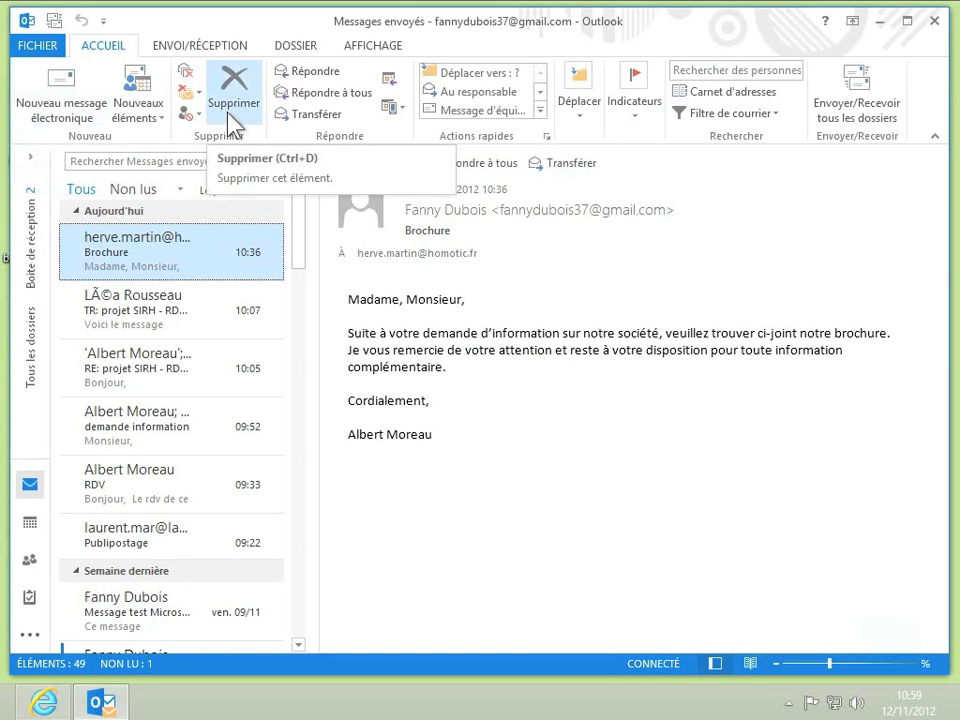
{"action": "left_click", "coordinate": [185, 45]}
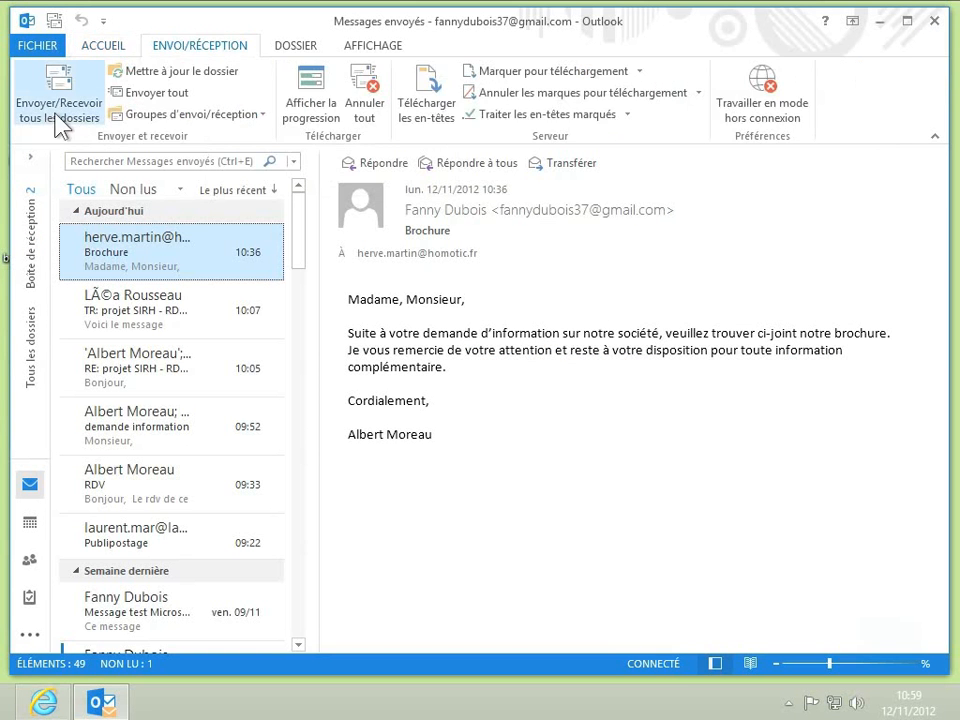
{"action": "left_click", "coordinate": [54, 114]}
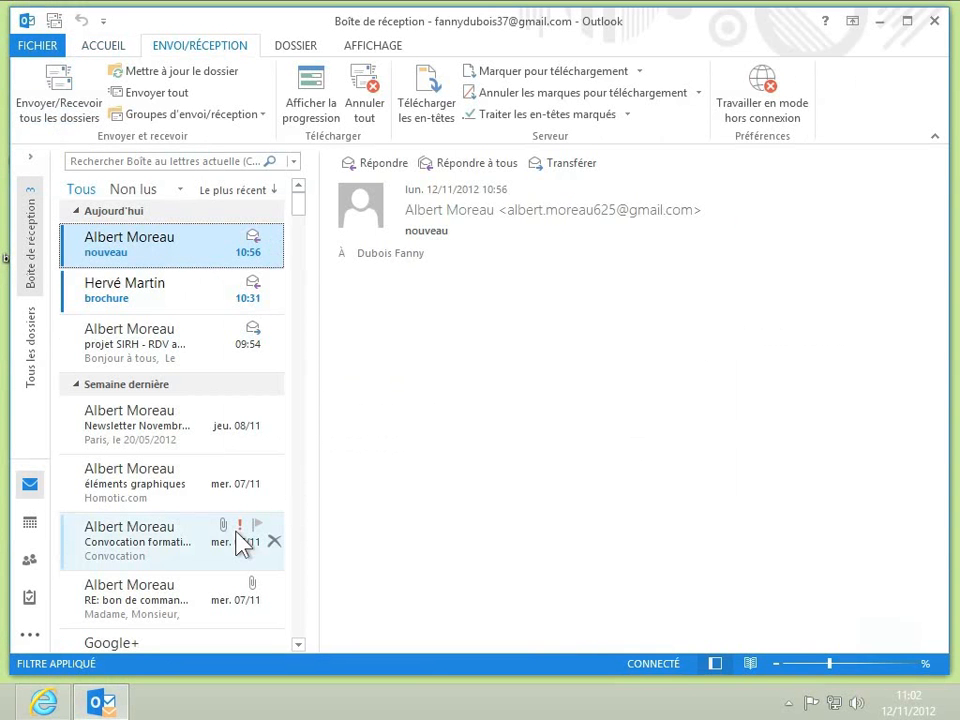
Switch to the Gmail inbox in the browser and open the automatic reply "Absence du bureau".
{"action": "left_click", "coordinate": [49, 704]}
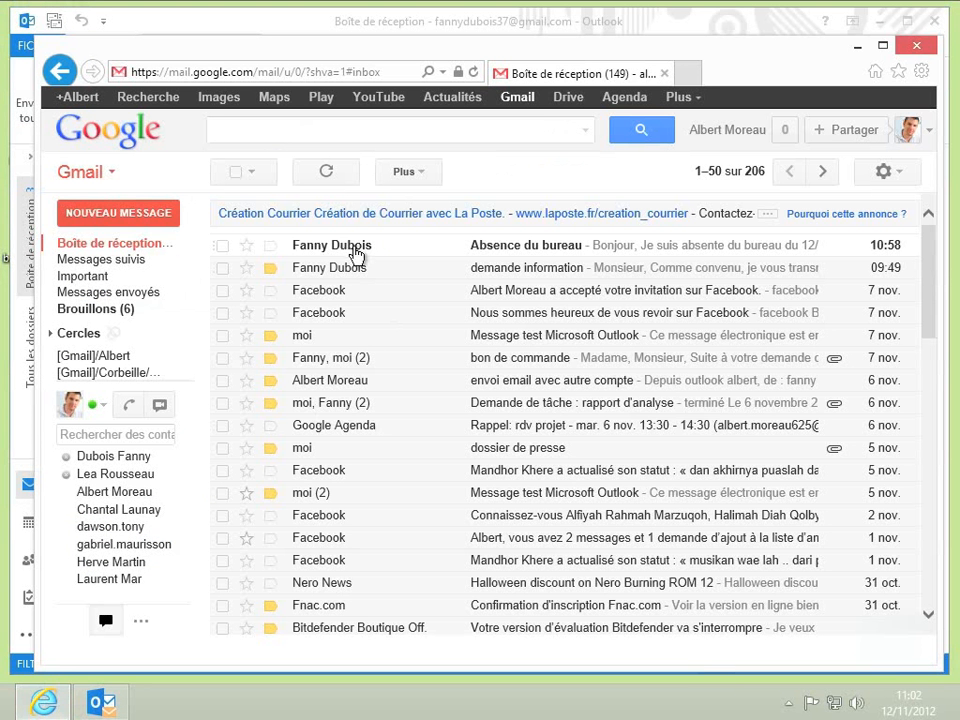
{"action": "left_click", "coordinate": [355, 253]}
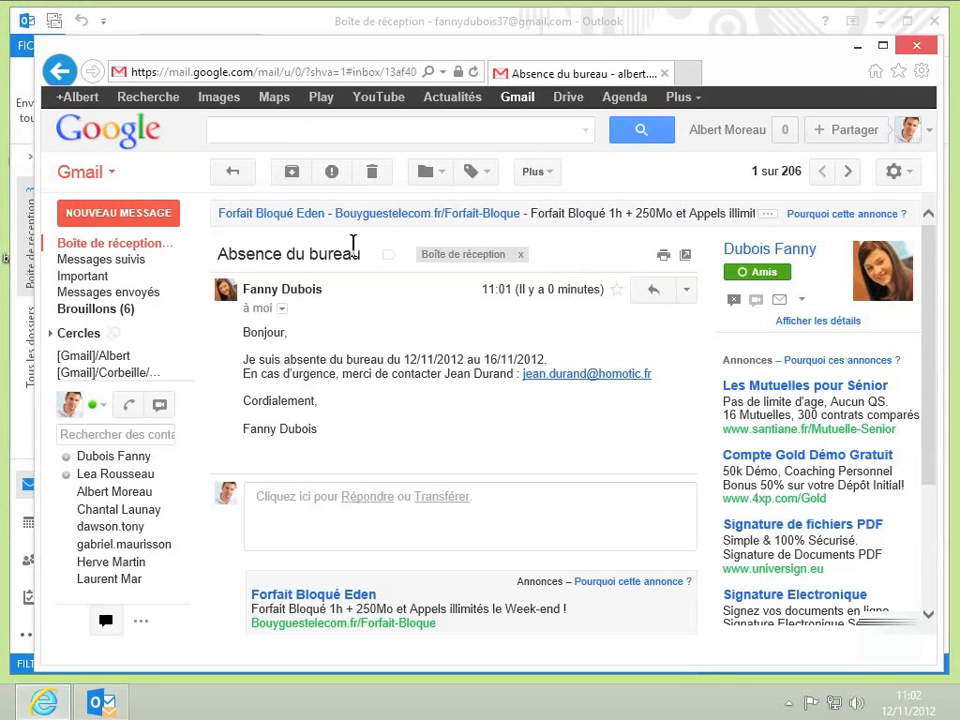